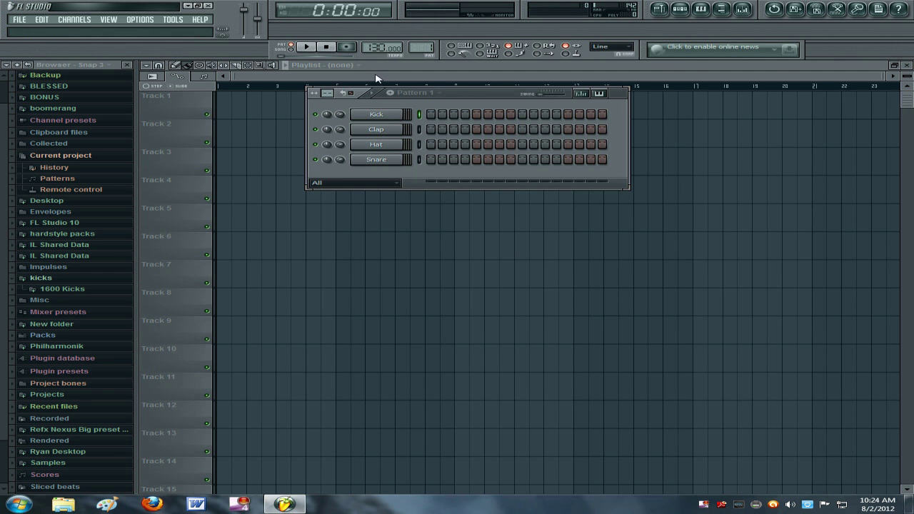
Close the Pattern 1 step sequencer window, leaving the empty playlist, without adding any channel
click(271, 75)
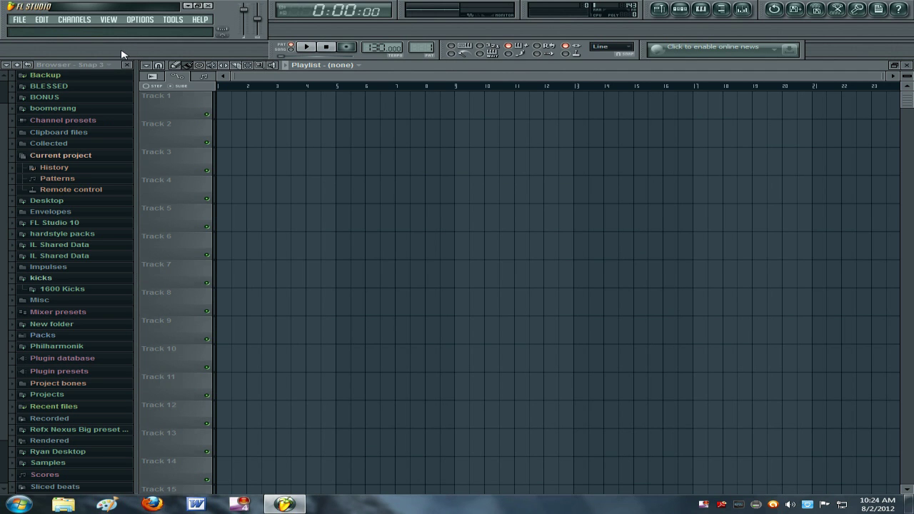
click(74, 20)
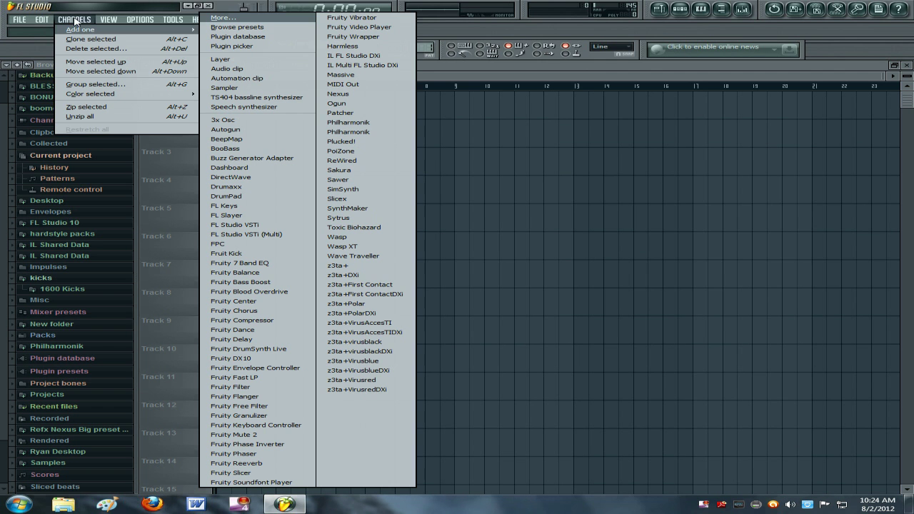
click(188, 6)
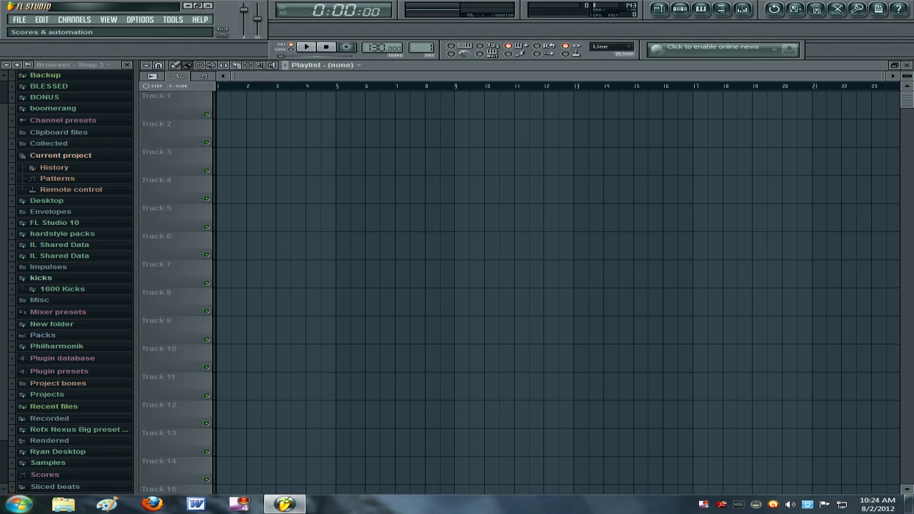
right_click(2, 505)
key(Escape)
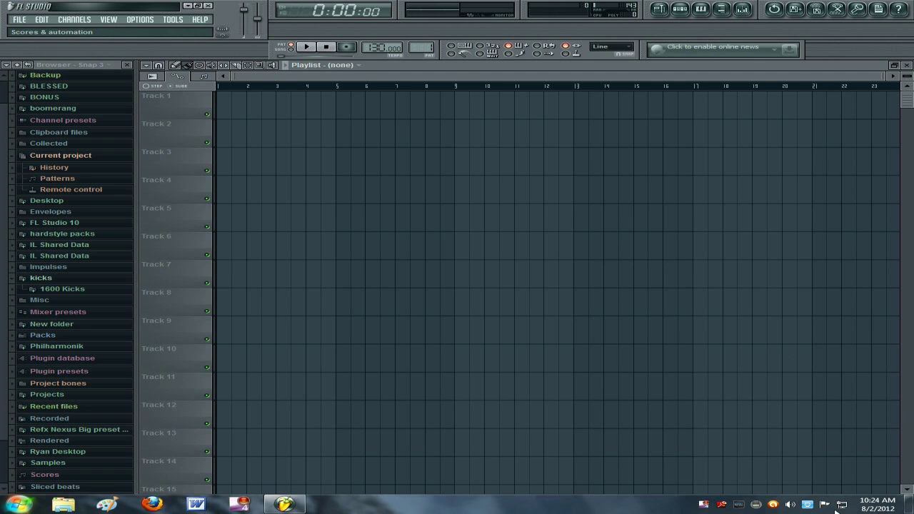
Show the desktop and drag the Miroslav Philharmonik folder to the end of the top row
click(910, 504)
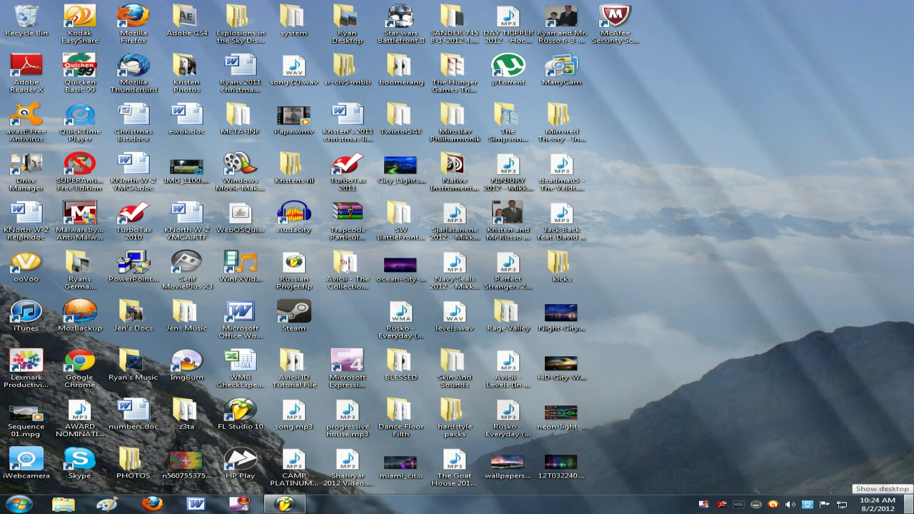
click(798, 445)
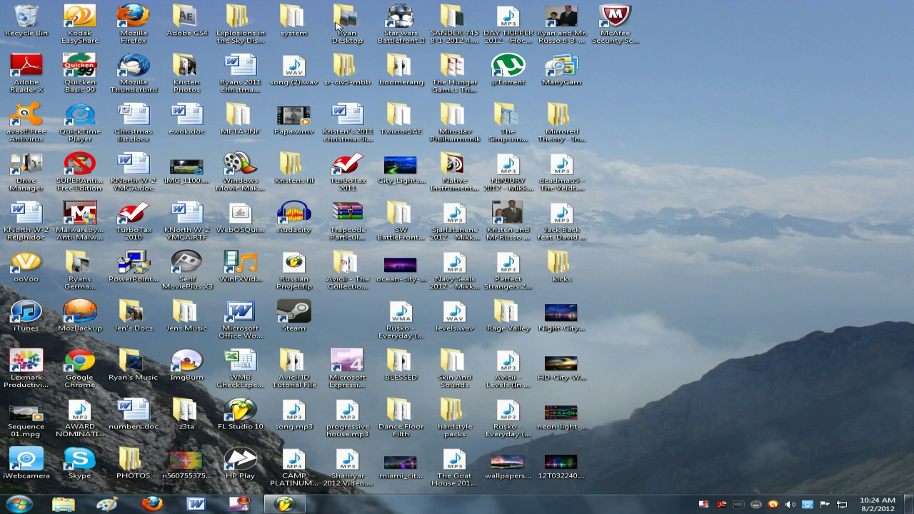
drag(454, 120, 616, 71)
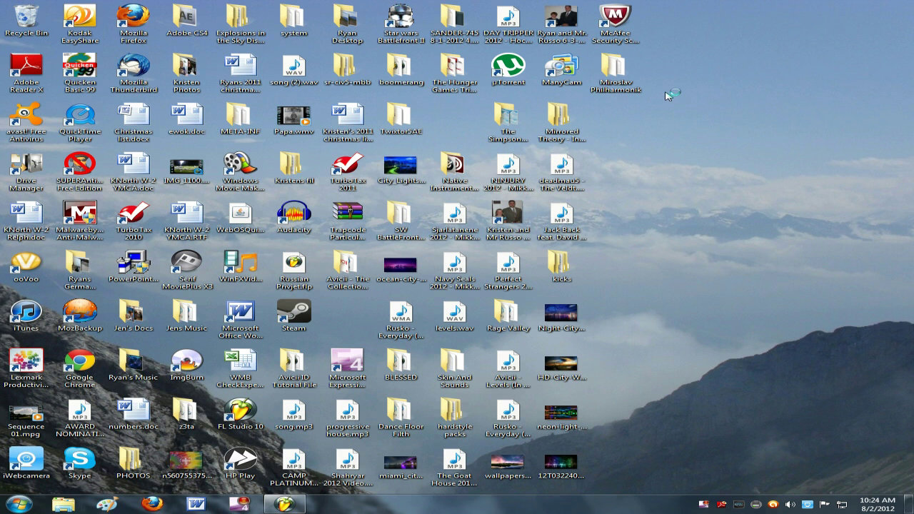
Look through the Miroslav Philharmonik folder's zip archives and PDF manual, then close it
double_click(616, 72)
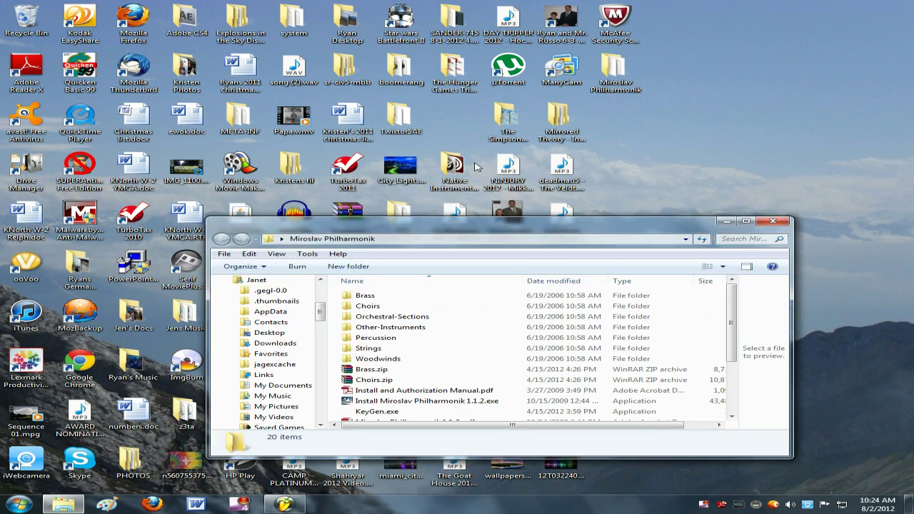
scroll(450, 205, down, 3)
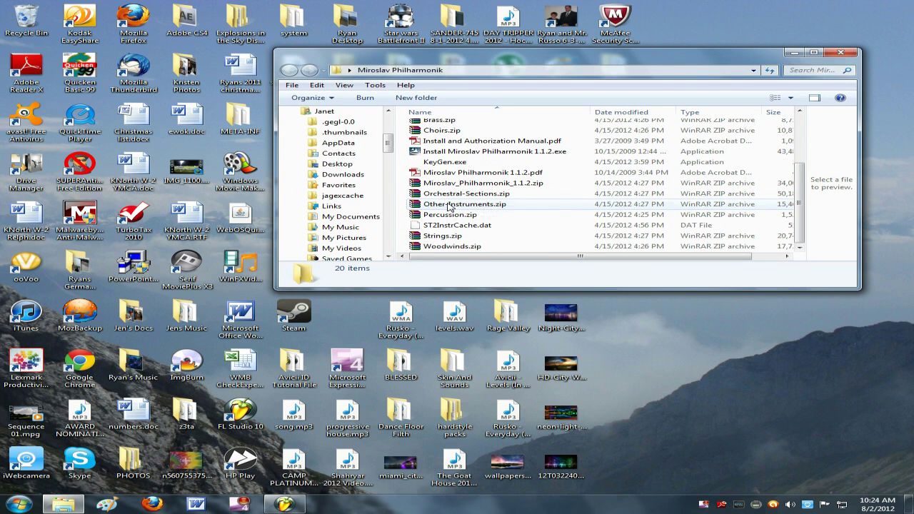
click(460, 246)
click(449, 206)
click(446, 173)
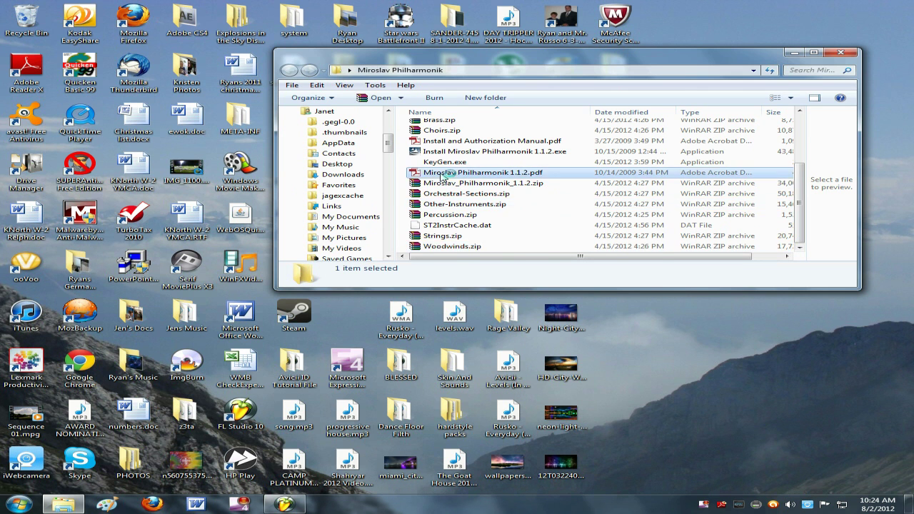
scroll(446, 173, up, 3)
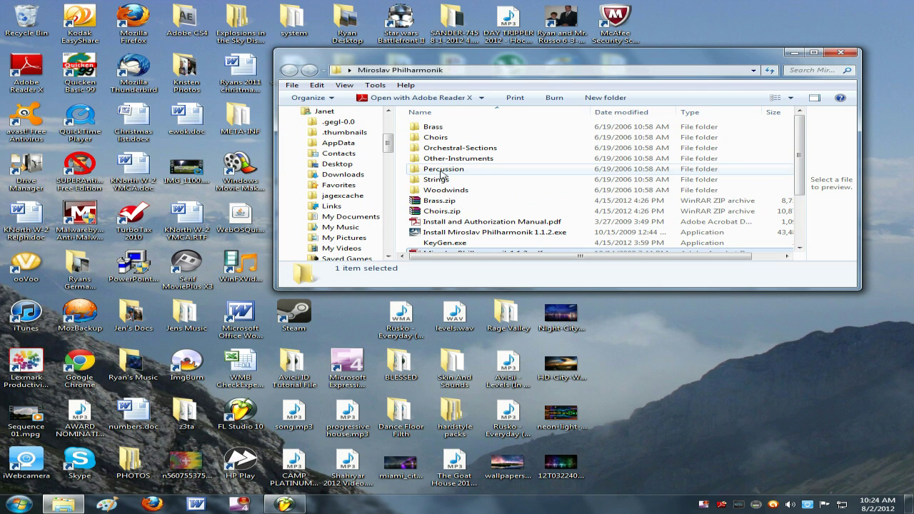
click(840, 53)
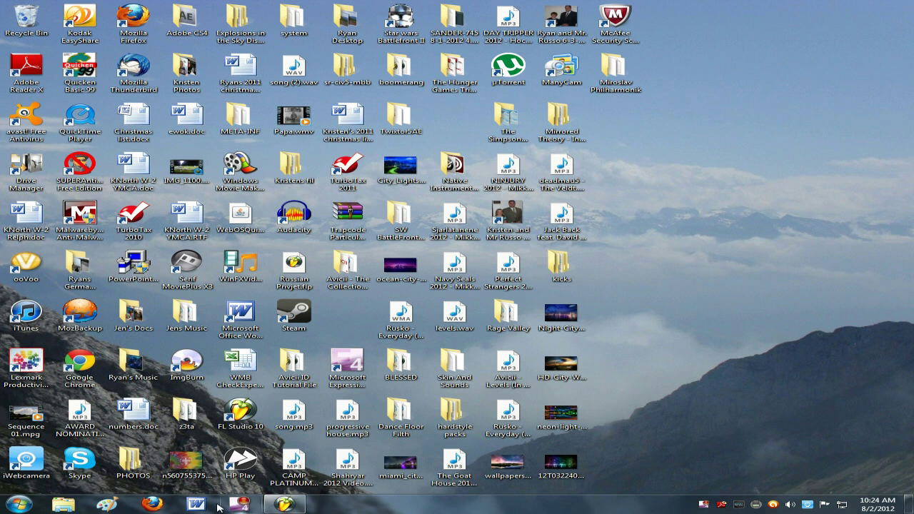
Bring FL Studio back and open the File page of Options > General settings
click(285, 504)
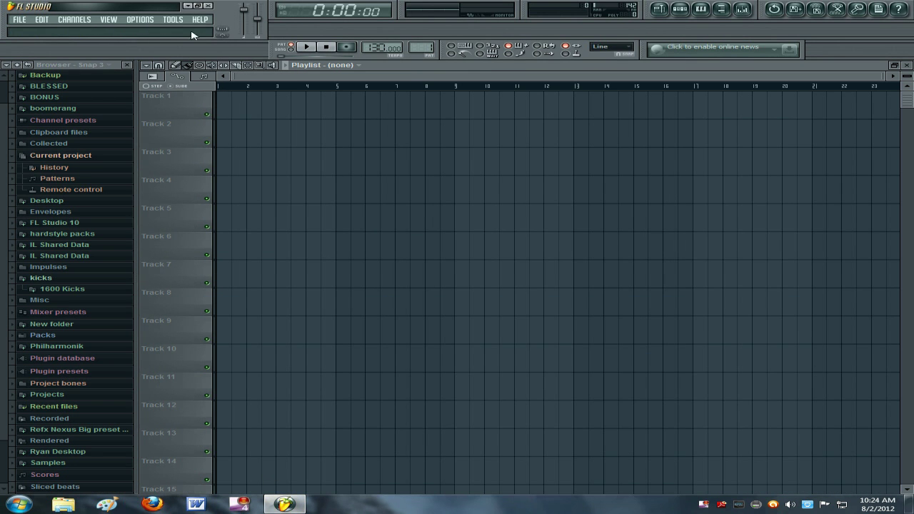
click(140, 21)
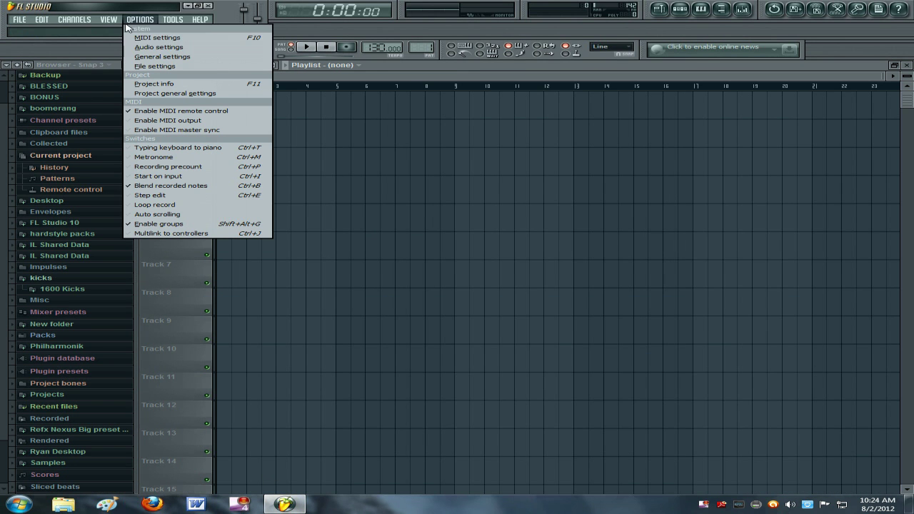
click(154, 66)
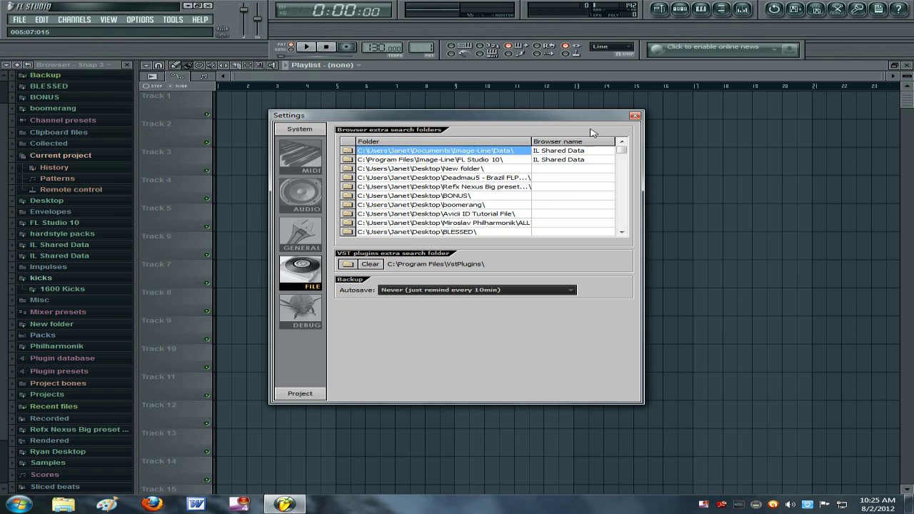
Step through the browser extra search folders, including the Desktop Miroslav Philharmonik\ALL entry
scroll(394, 203, down, 15)
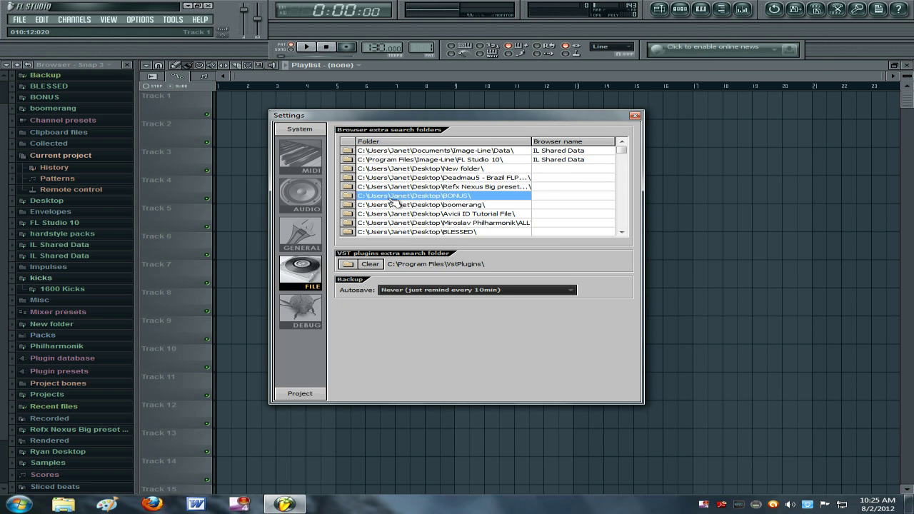
scroll(394, 203, up, 15)
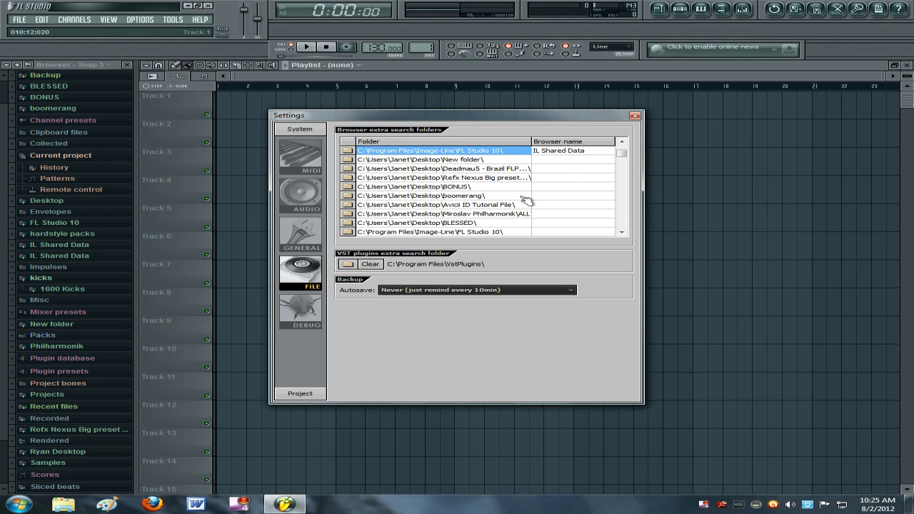
key(Down)
key(Down)
key(Down)
key(Down)
key(Down)
key(Down)
key(Down)
key(Down)
key(Down)
key(Down)
key(Down)
key(Down)
key(Down)
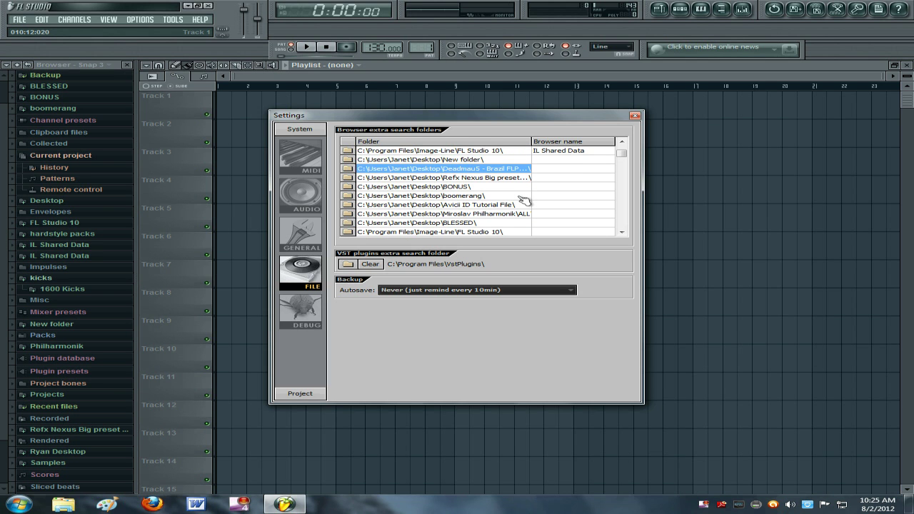
key(Down)
key(Down)
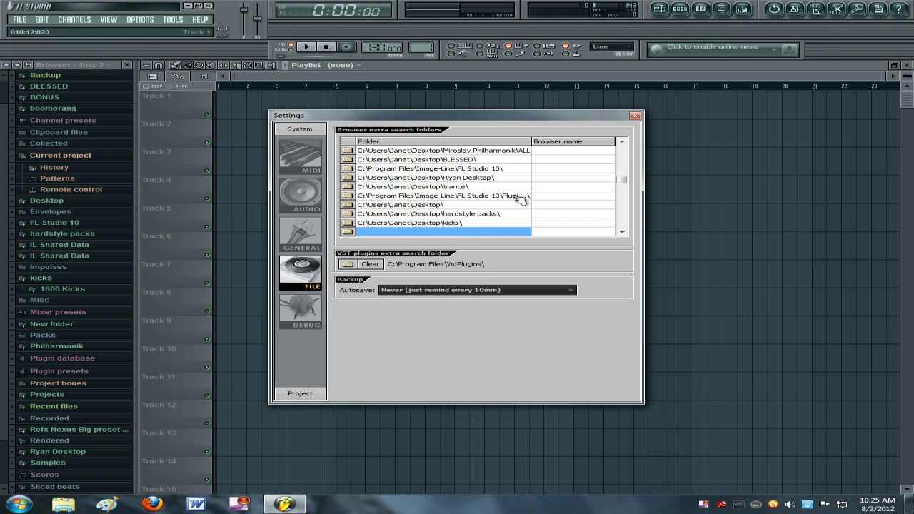
key(Up)
key(Up)
key(Up)
key(Up)
key(Up)
key(Up)
key(Up)
key(Up)
key(Up)
key(Up)
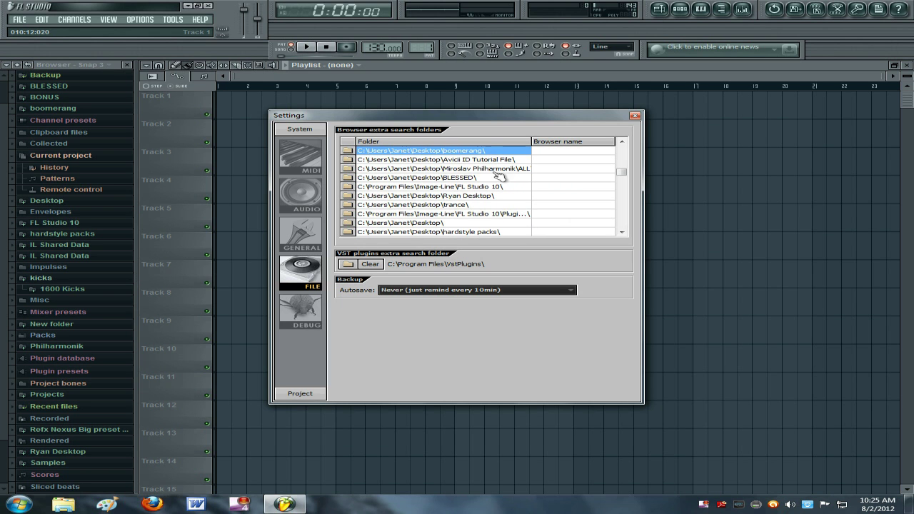
key(Down)
key(Down)
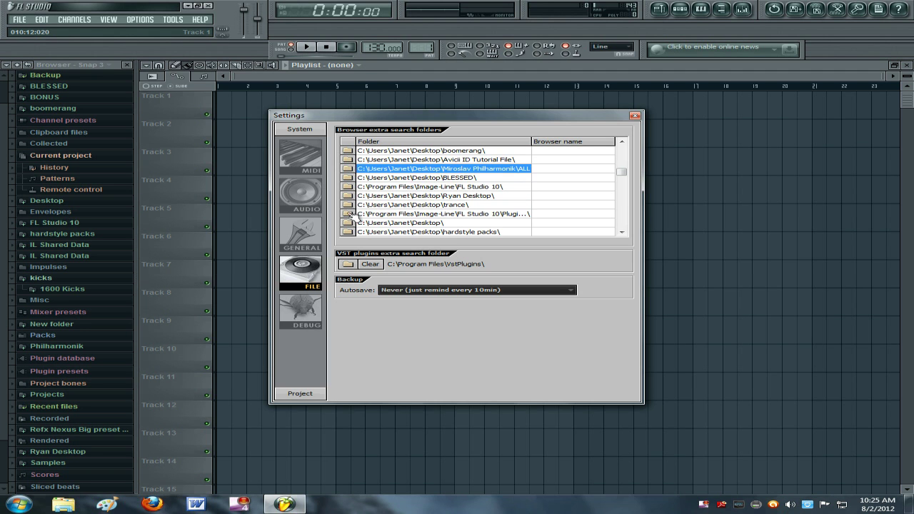
key(Down)
key(Down)
key(Down)
key(Down)
key(Down)
key(Down)
key(Down)
key(Down)
key(Down)
key(Down)
key(Down)
key(Down)
key(Down)
key(Down)
key(Down)
key(Down)
Browse for a folder for the empty search slot, cancel without choosing one, and close Settings
click(348, 177)
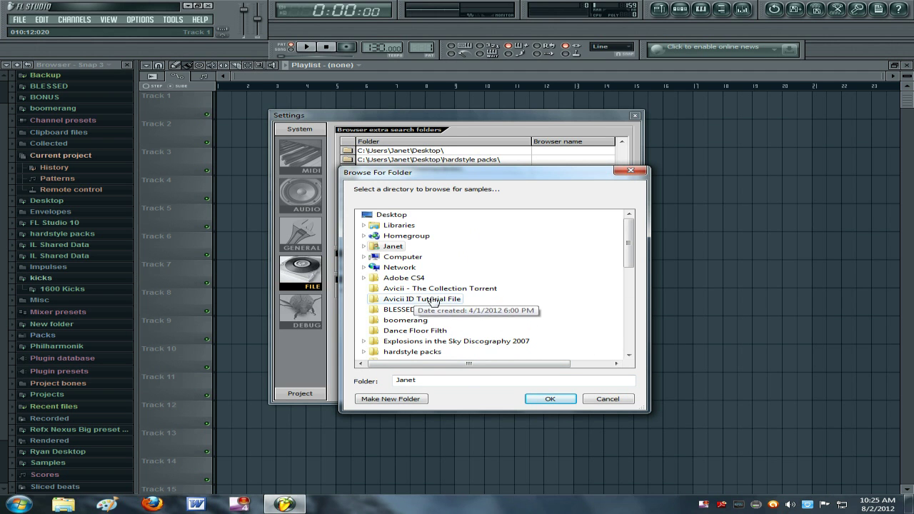
drag(632, 241, 630, 327)
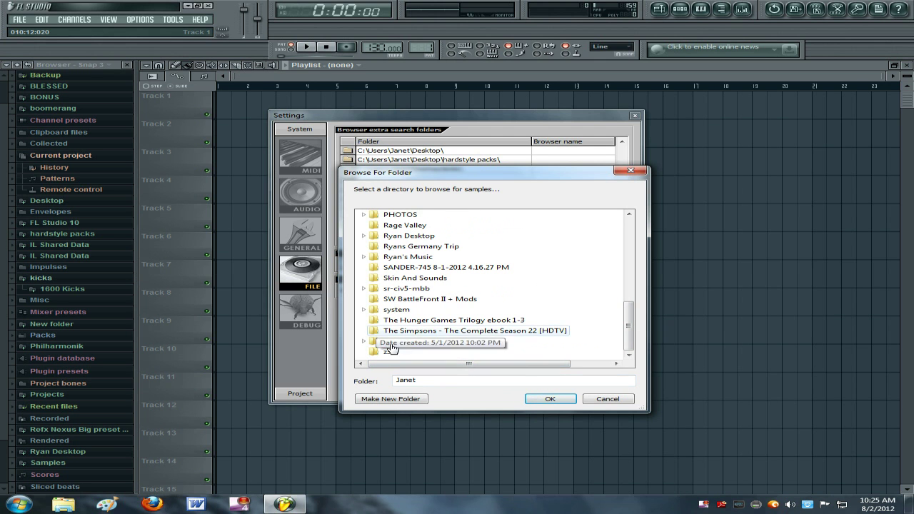
click(630, 170)
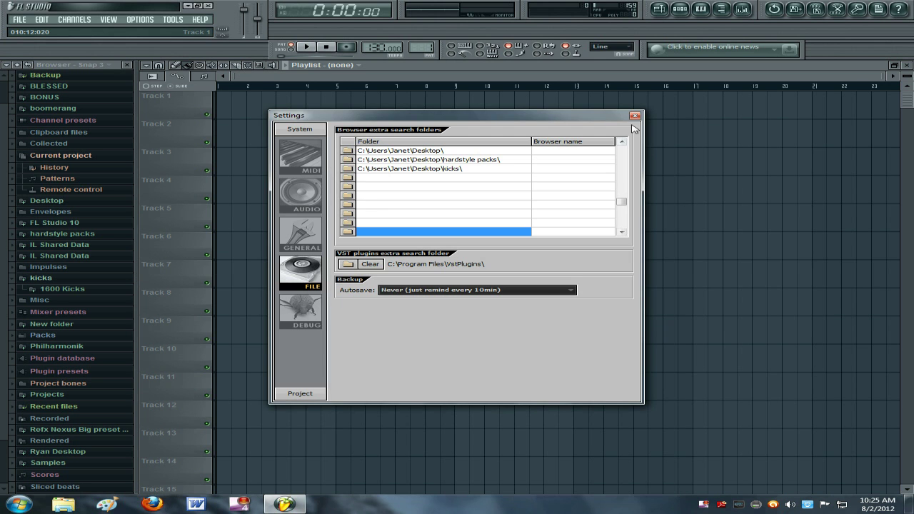
click(635, 115)
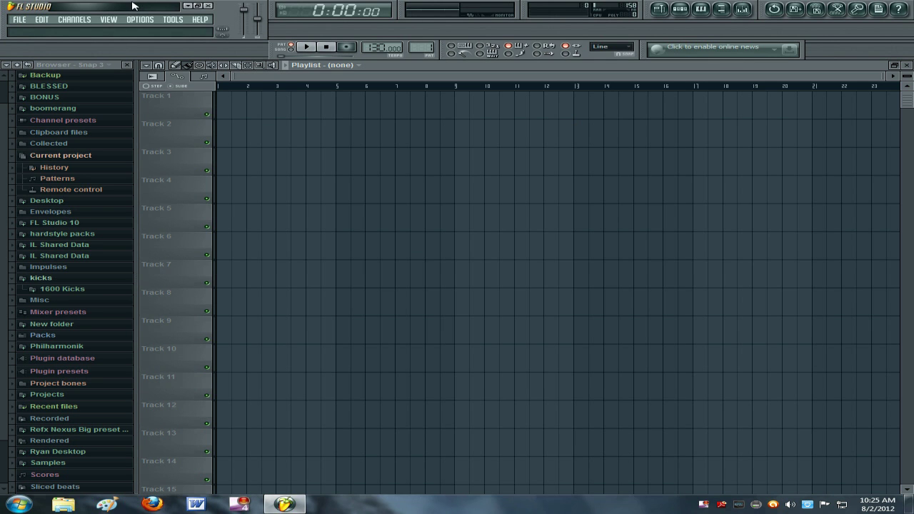
Rescan the generator plugin database with Fast scan (recommended), then close the plugin list
click(82, 20)
mouse_move(87, 27)
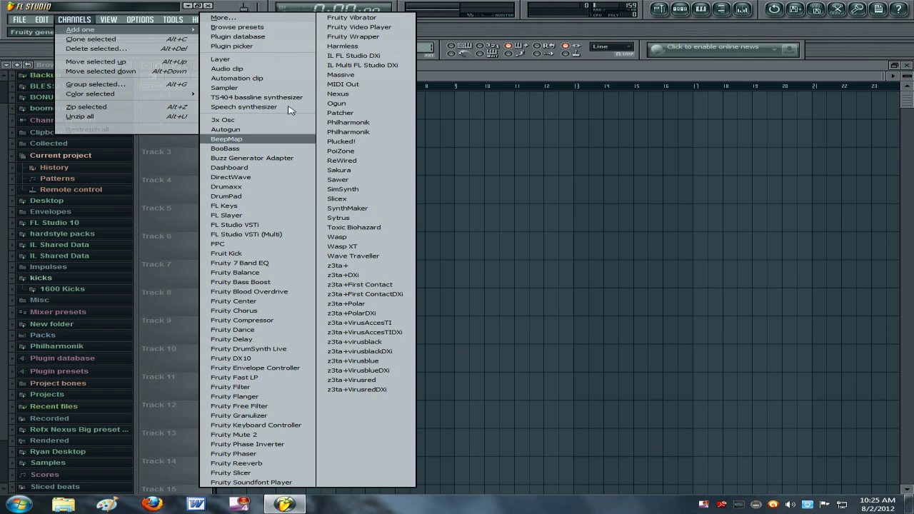
click(249, 19)
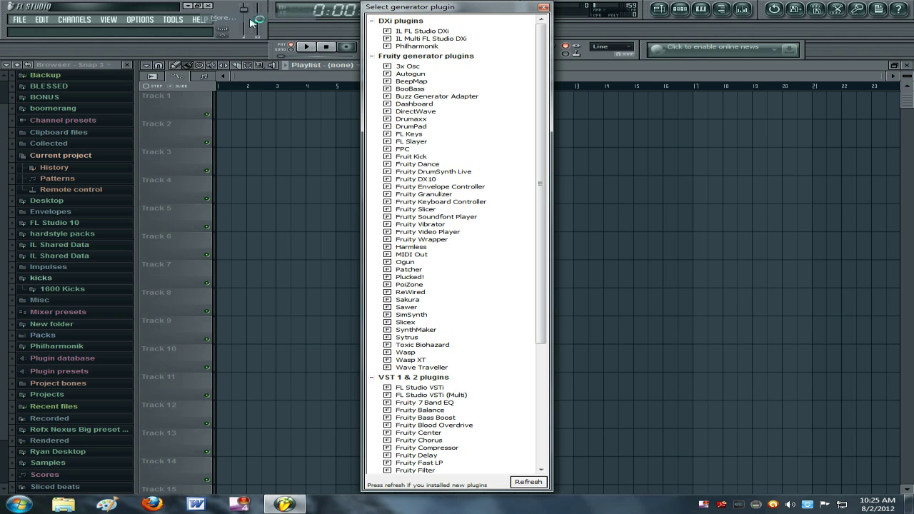
click(528, 481)
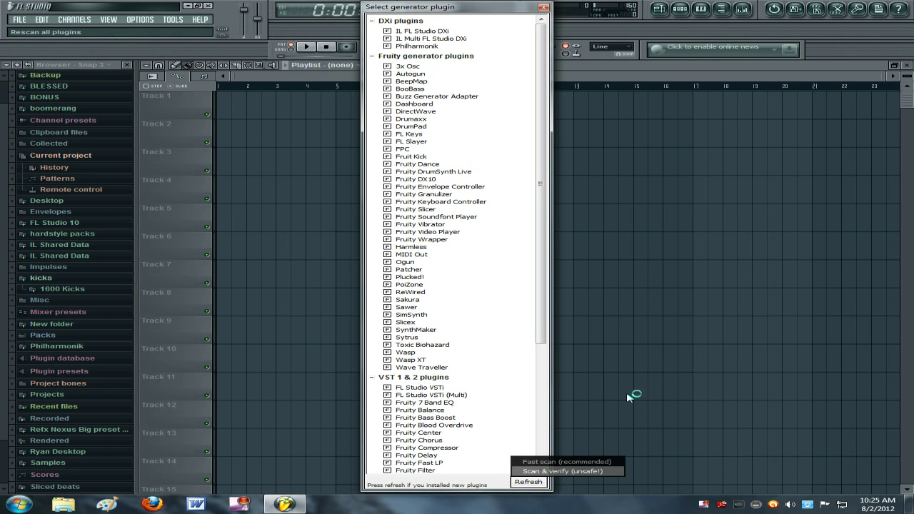
click(578, 408)
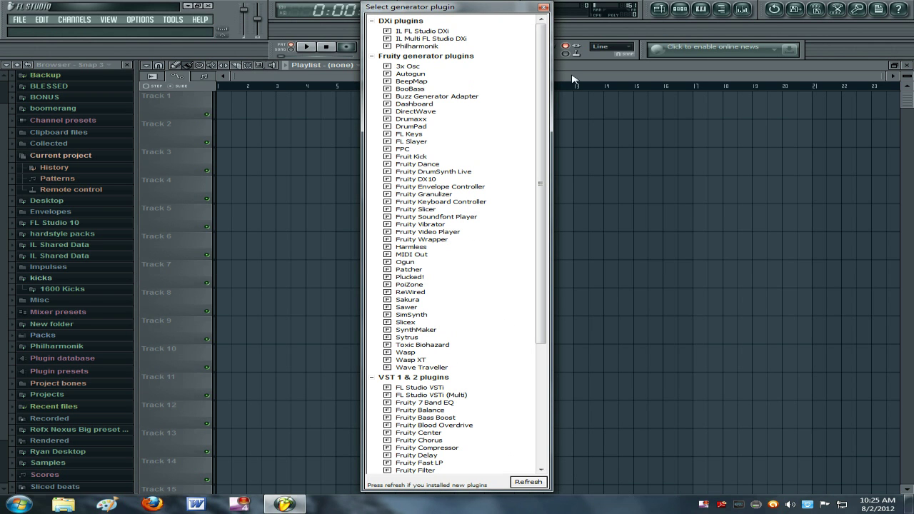
click(543, 8)
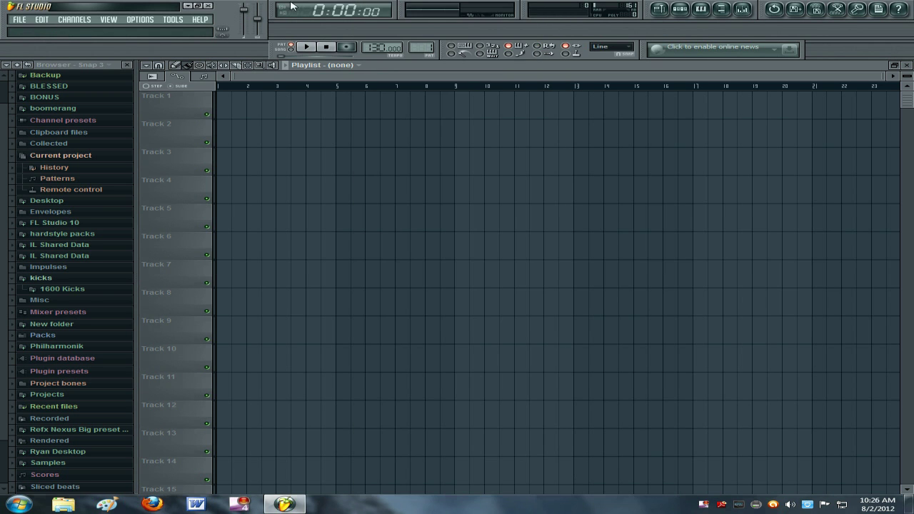
Quit FL Studio and relaunch it from the FL Studio 10 desktop icon
click(214, 6)
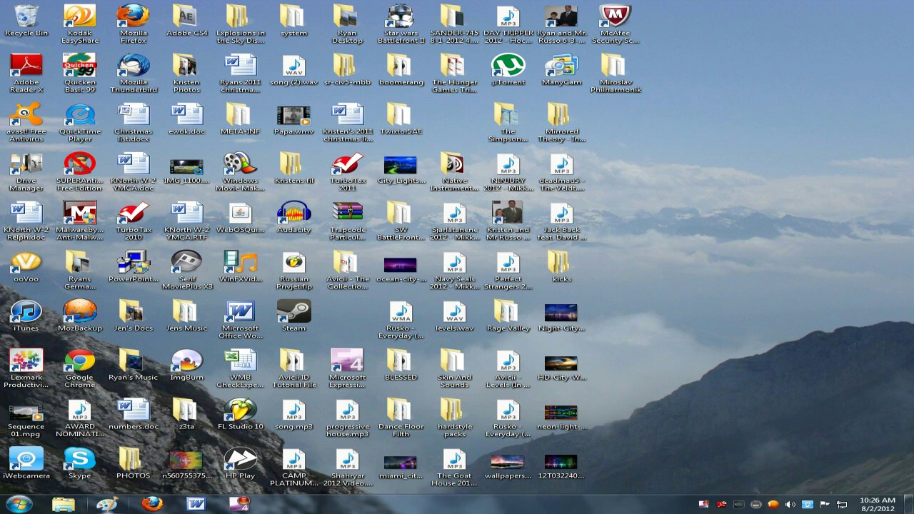
double_click(243, 405)
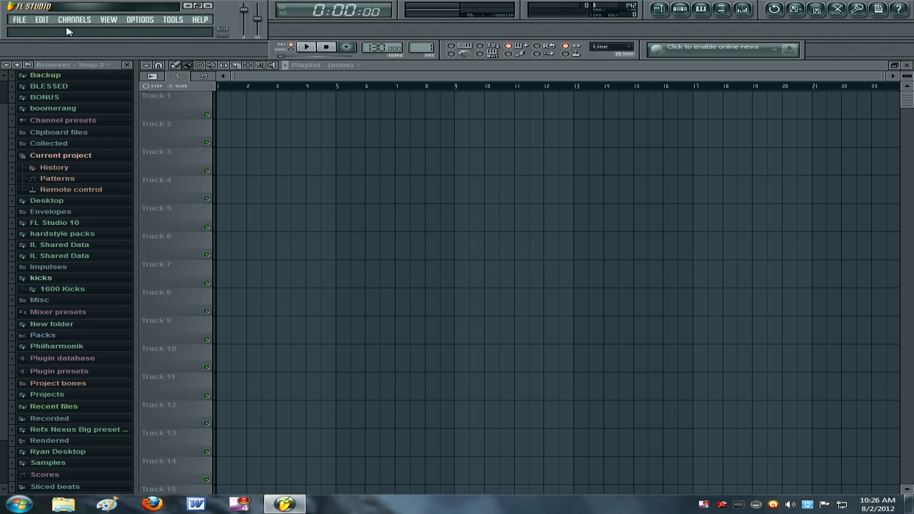
Add a 3x Osc channel from Channels > Add one
click(65, 20)
click(65, 20)
click(197, 19)
click(72, 20)
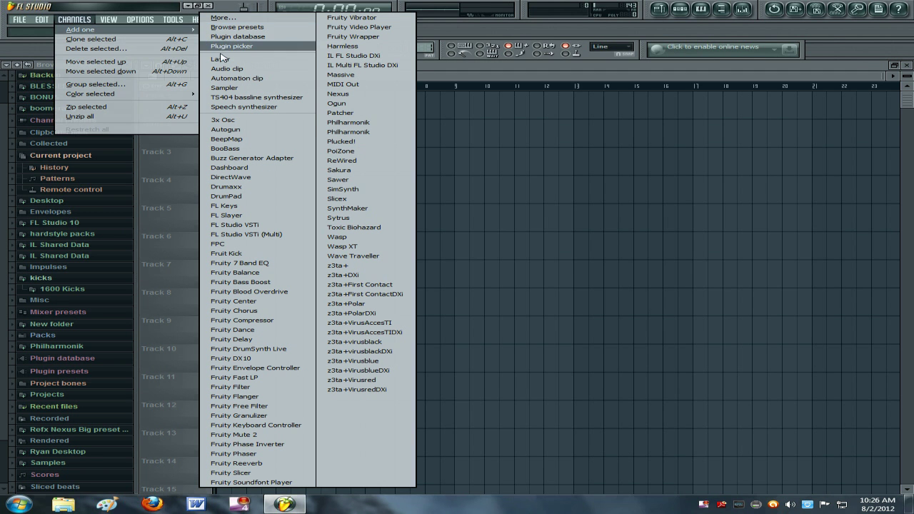
click(243, 122)
Add a Nexus channel and close its plugin window
click(79, 20)
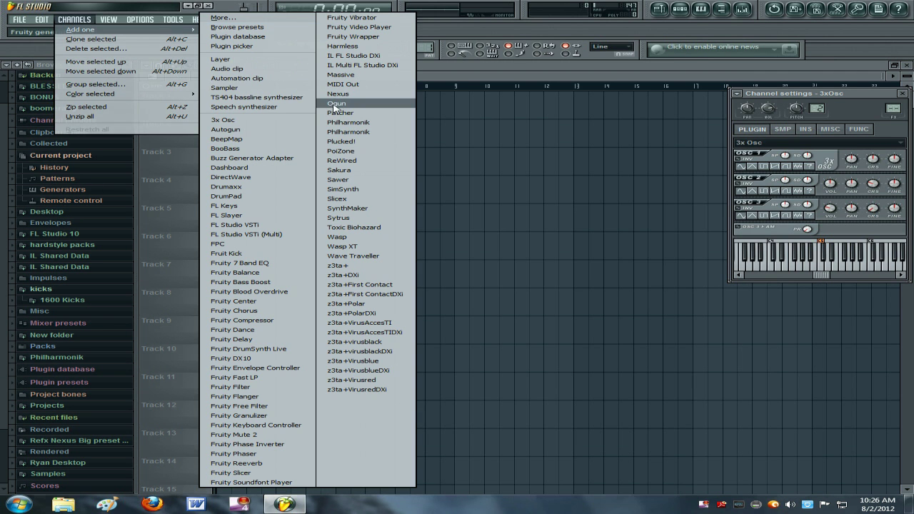
click(357, 94)
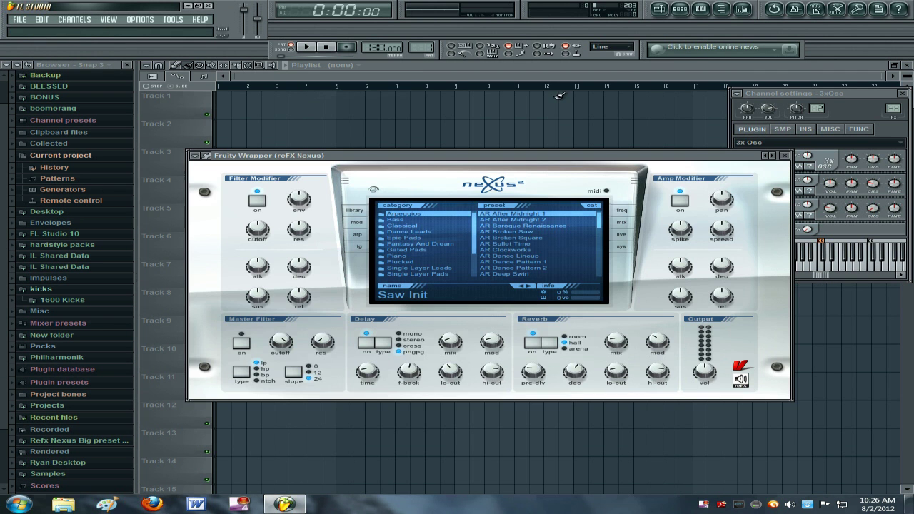
click(785, 155)
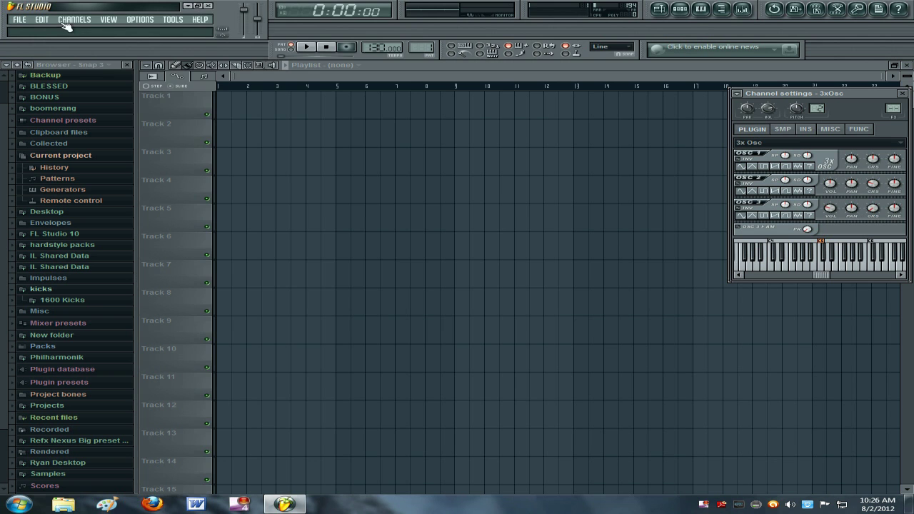
click(66, 21)
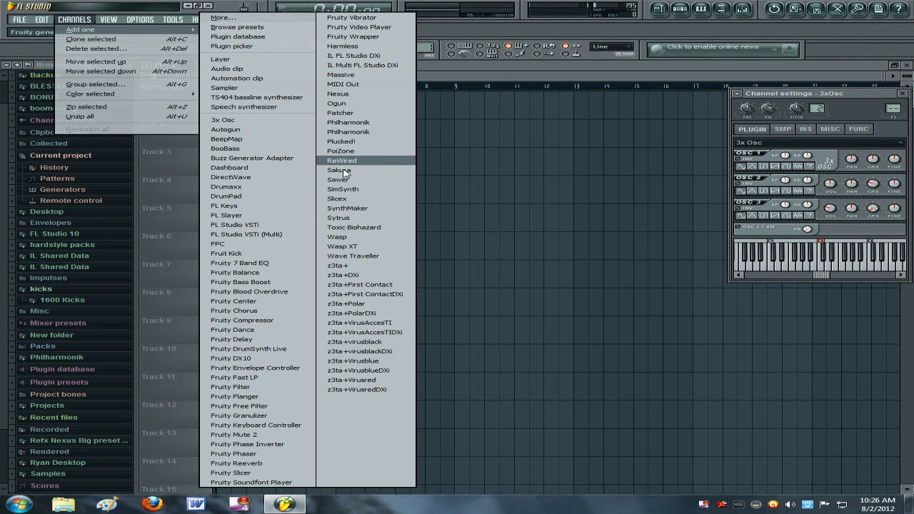
Add a Sytrus channel and an FL Keys channel to the project
click(386, 219)
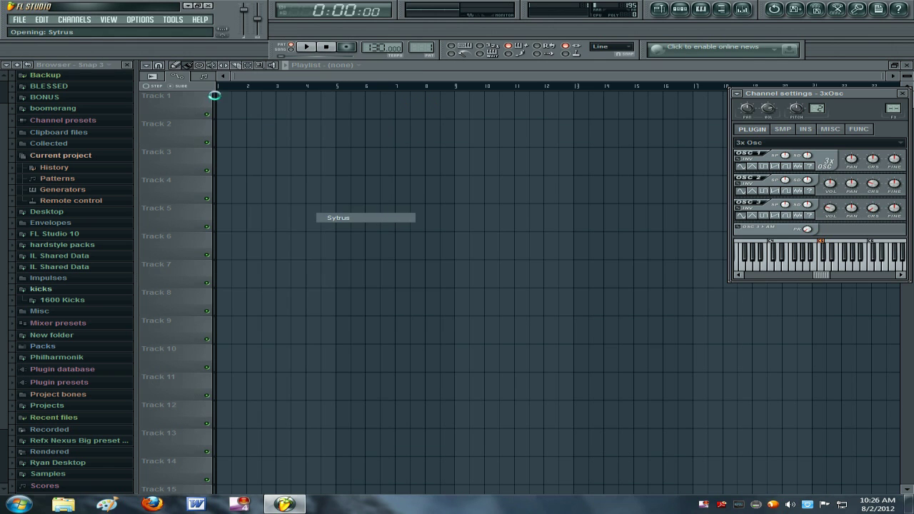
click(20, 19)
click(64, 21)
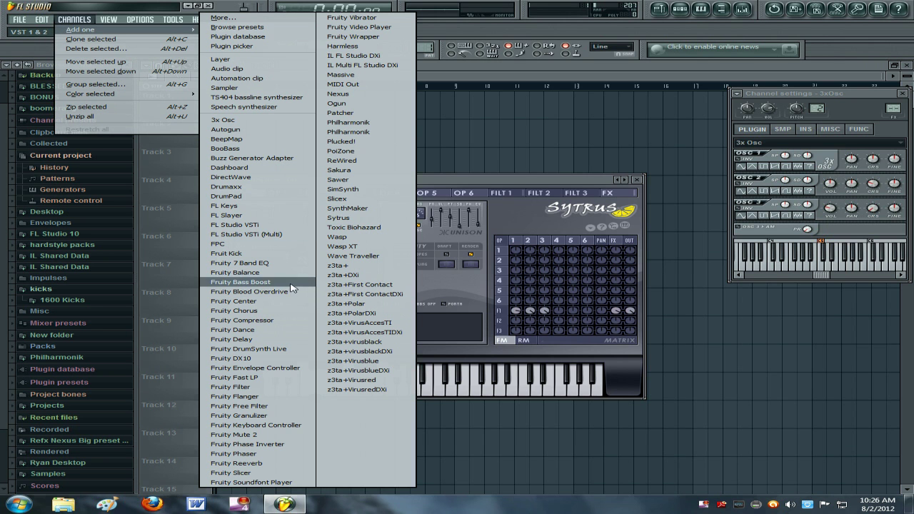
click(250, 207)
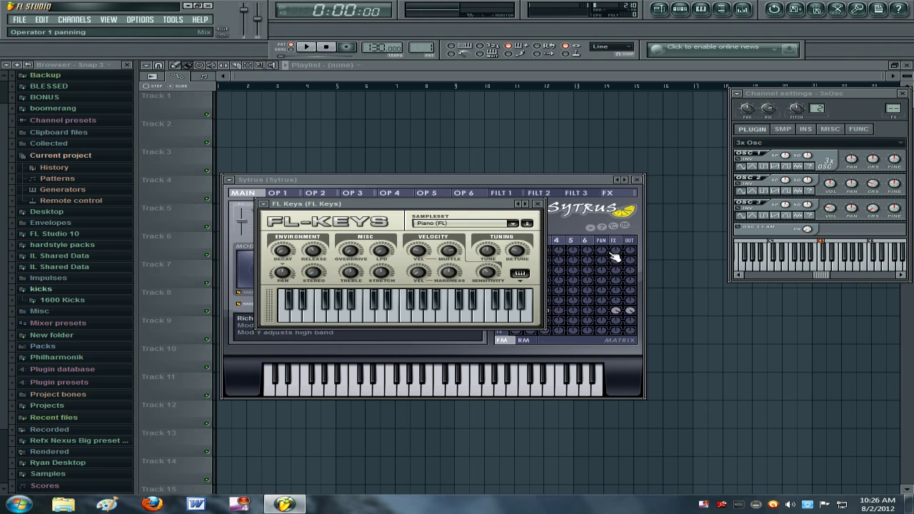
Reposition the FL Keys window over Sytrus, cancelling the rename box that appeared
drag(475, 203, 341, 436)
key(F2)
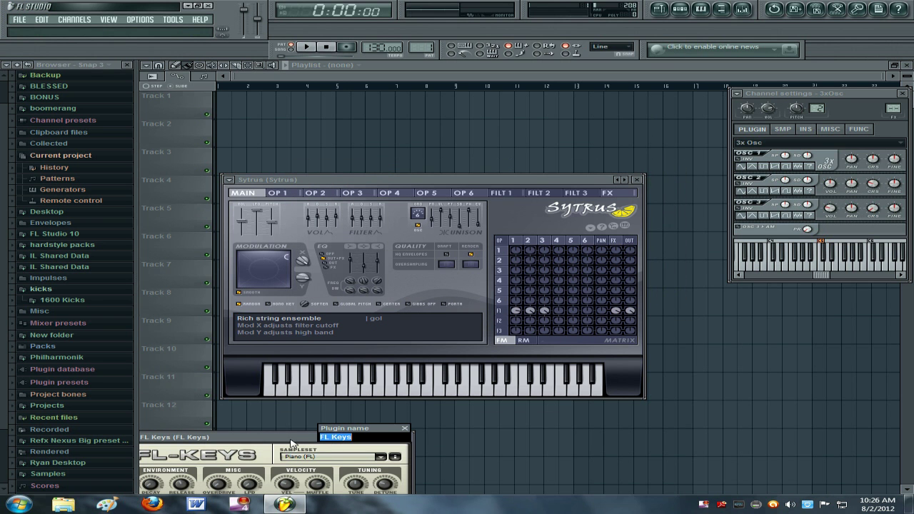
click(405, 428)
drag(318, 442, 437, 285)
Move the 3x Osc channel settings window to the centre, cancelling the rename box
drag(832, 96, 597, 152)
key(F2)
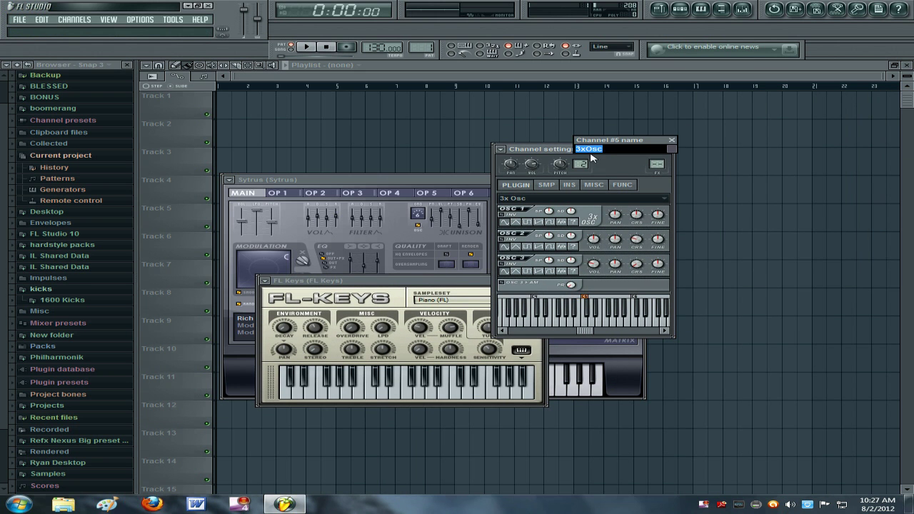
click(672, 140)
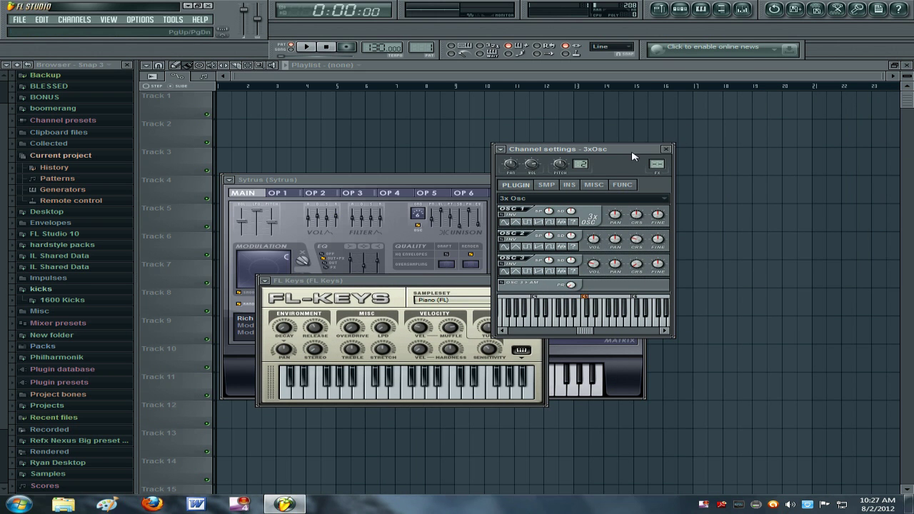
drag(607, 151, 580, 223)
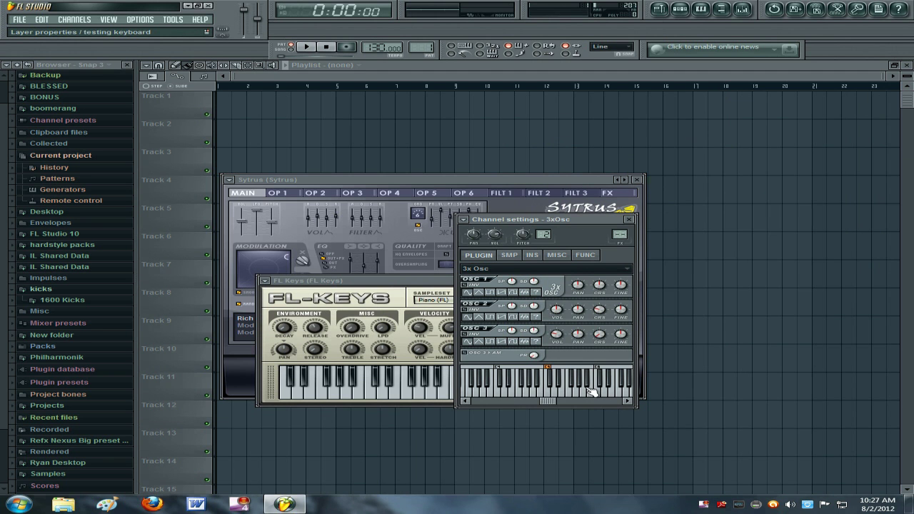
drag(600, 219, 560, 162)
drag(500, 179, 533, 125)
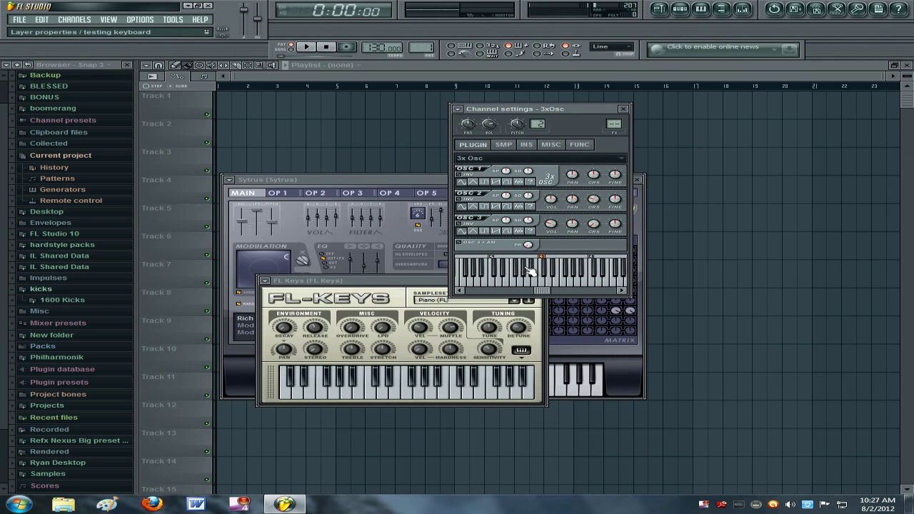
Play test notes on 3x Osc, then view its INS, SMP and PLUGIN pages
click(606, 276)
mouse_move(594, 280)
mouse_down()
mouse_move(516, 281)
mouse_move(605, 285)
mouse_up()
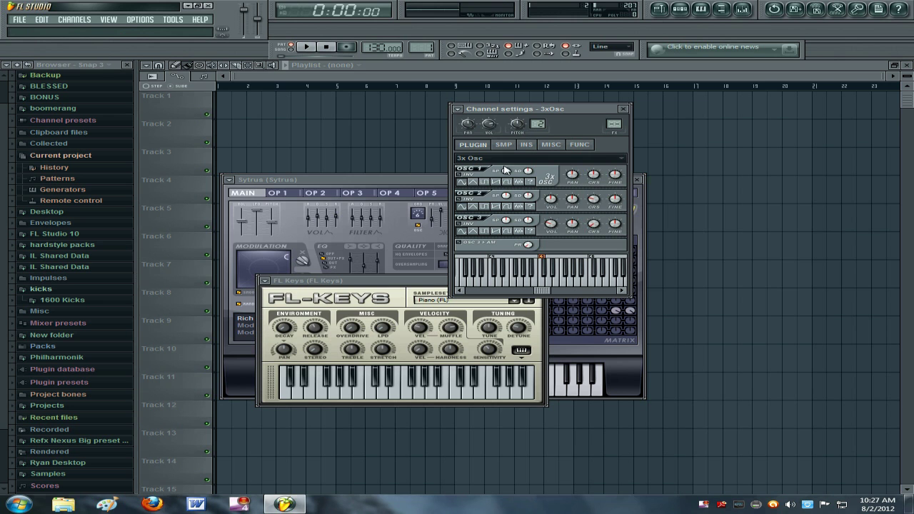
click(541, 286)
click(526, 146)
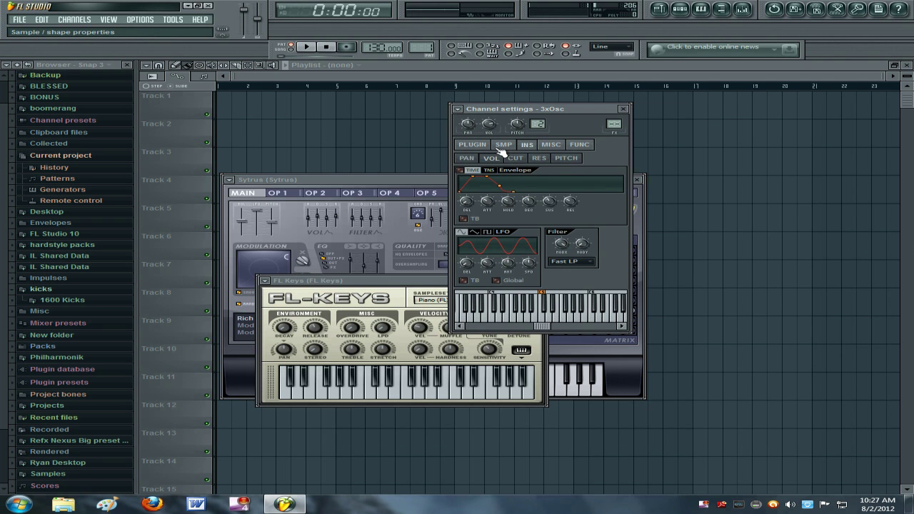
click(502, 147)
click(484, 146)
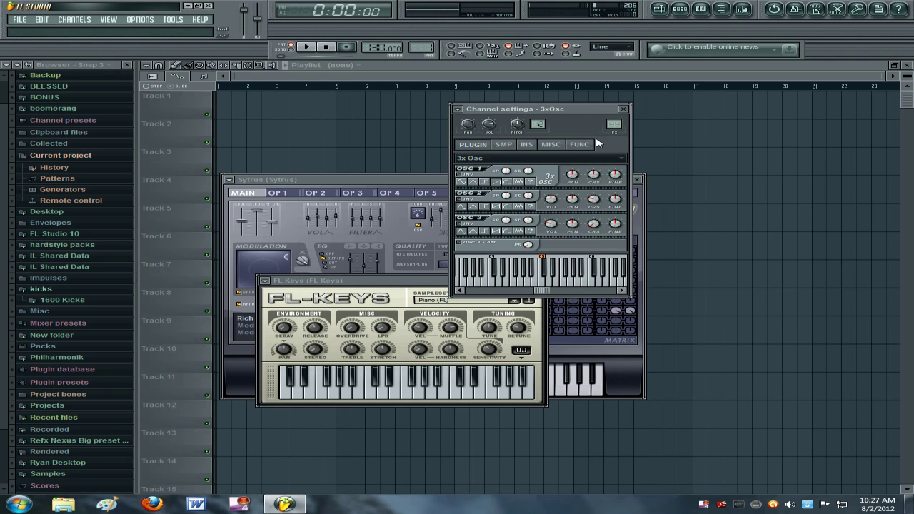
Close the 3x Osc settings and play a run of FL Keys piano notes
click(624, 109)
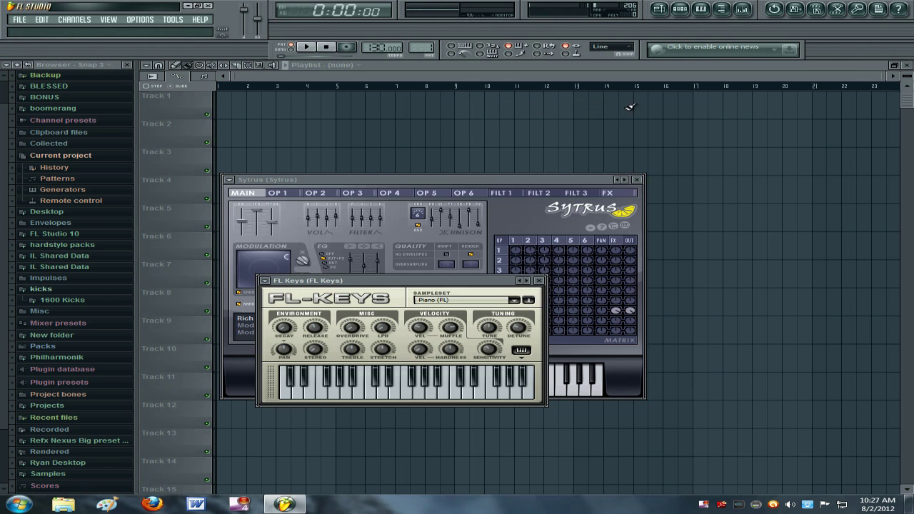
drag(370, 285, 436, 163)
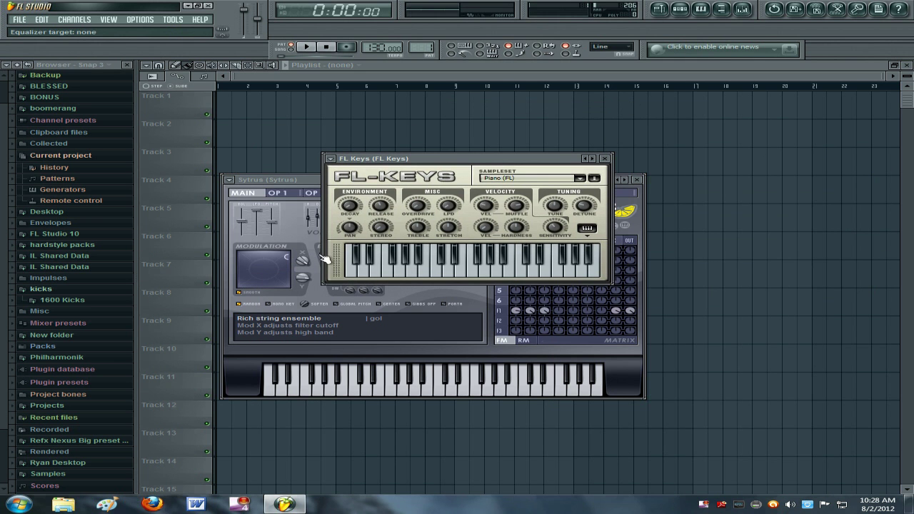
mouse_move(401, 275)
mouse_down()
mouse_move(606, 261)
mouse_move(462, 269)
mouse_move(351, 262)
mouse_move(357, 266)
mouse_up()
Play more FL Keys notes, including the highest, then close the FL Keys window
drag(467, 158, 436, 117)
click(568, 227)
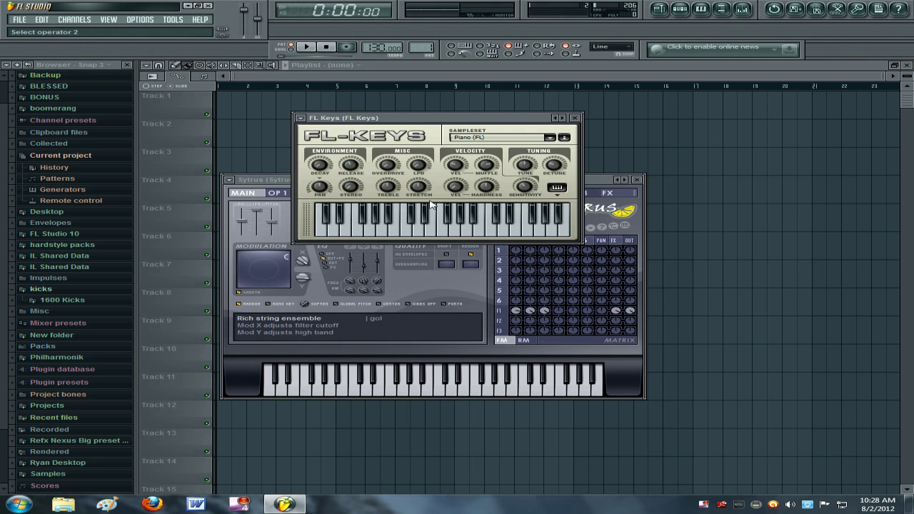
click(461, 232)
click(574, 118)
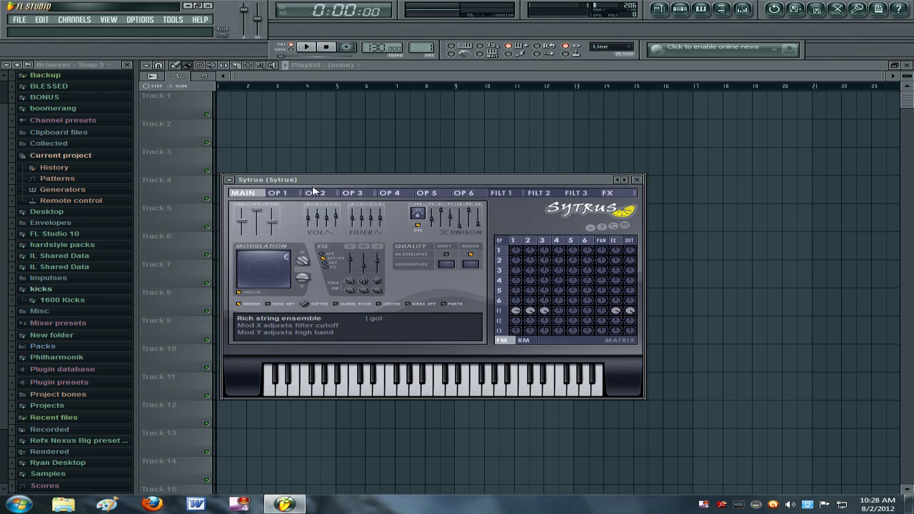
Flip through Sytrus's operator pages, including OP 1, OP 2 and OP 5
click(229, 181)
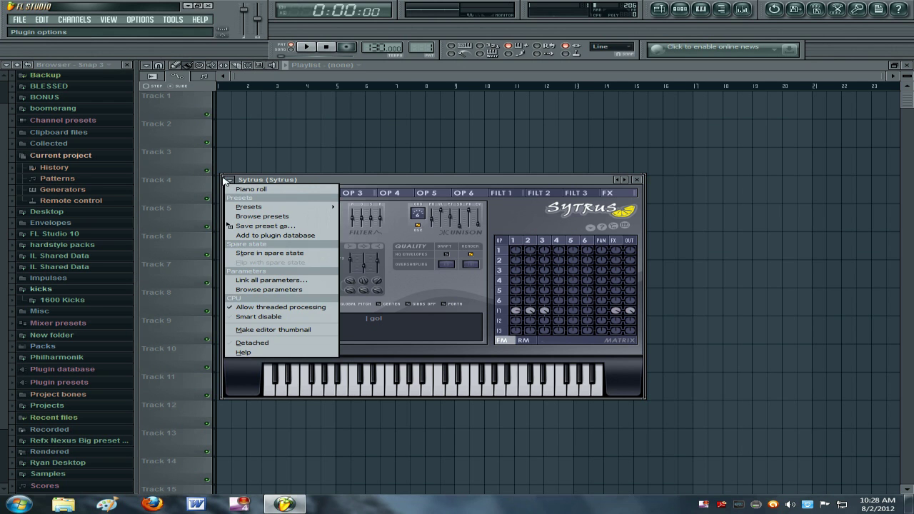
click(327, 181)
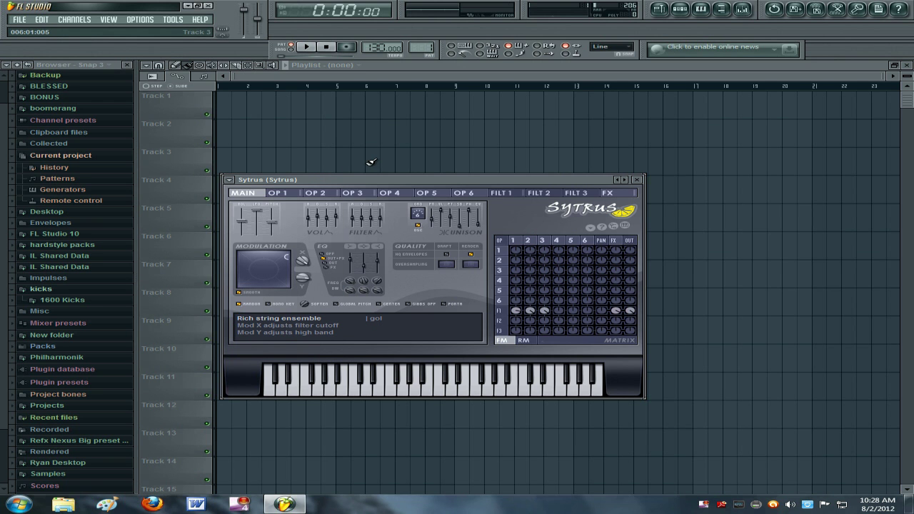
click(292, 197)
click(317, 195)
scroll(319, 196, down, 8)
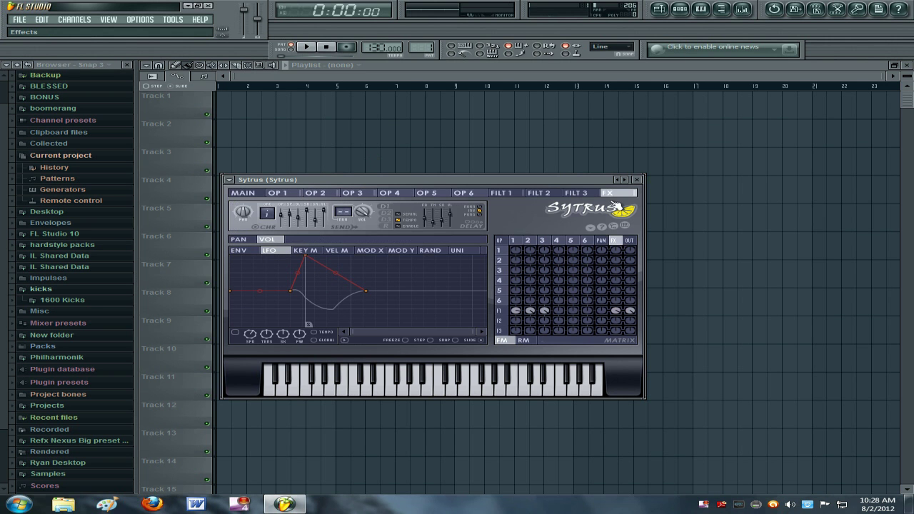
scroll(286, 196, up, 8)
click(235, 194)
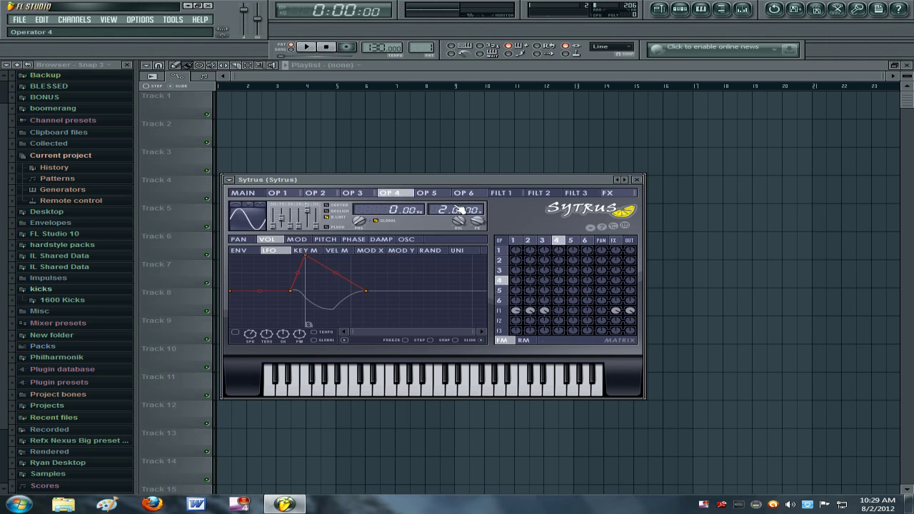
click(422, 194)
View Sytrus's MAIN, FX and FILT 1 pages
click(253, 193)
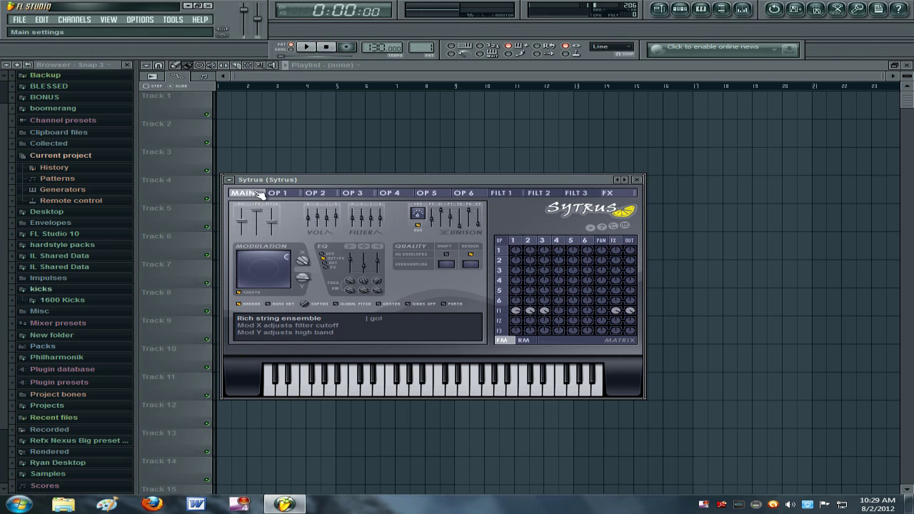
click(632, 195)
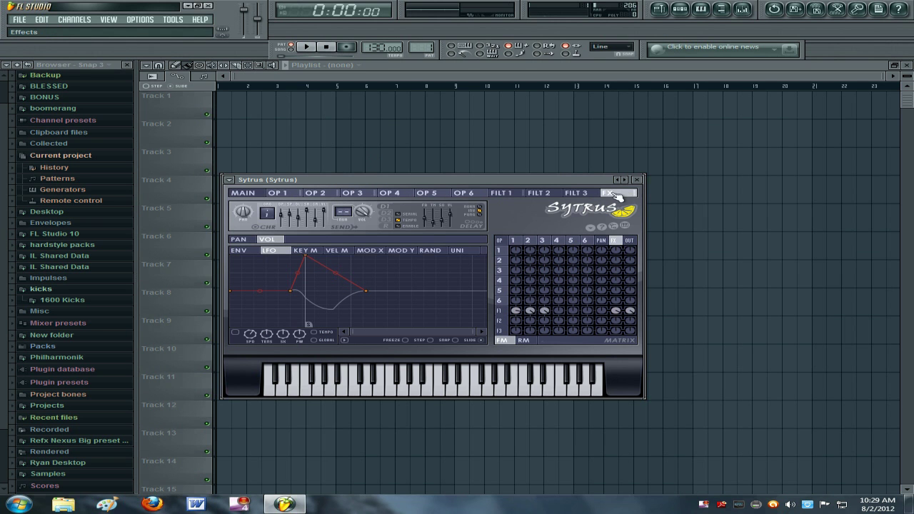
click(506, 196)
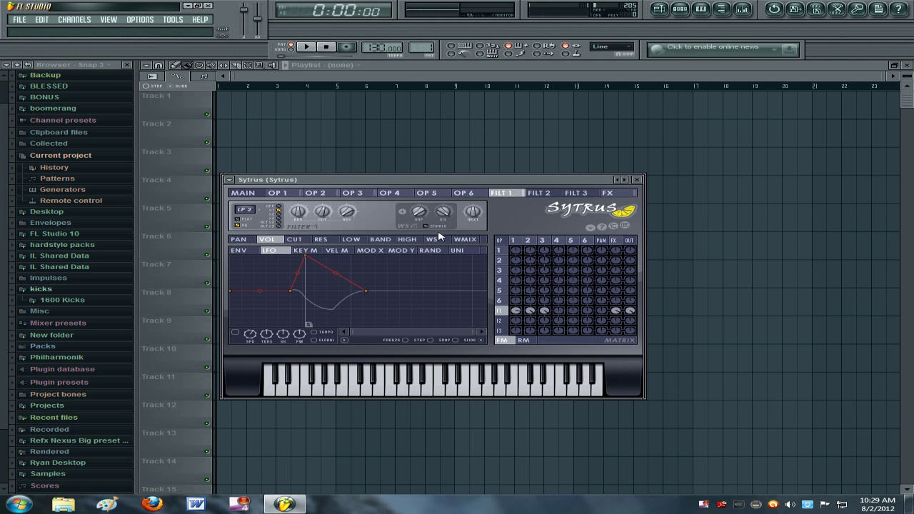
Open Sytrus in the piano roll and play notes from D5 up to F5
click(231, 181)
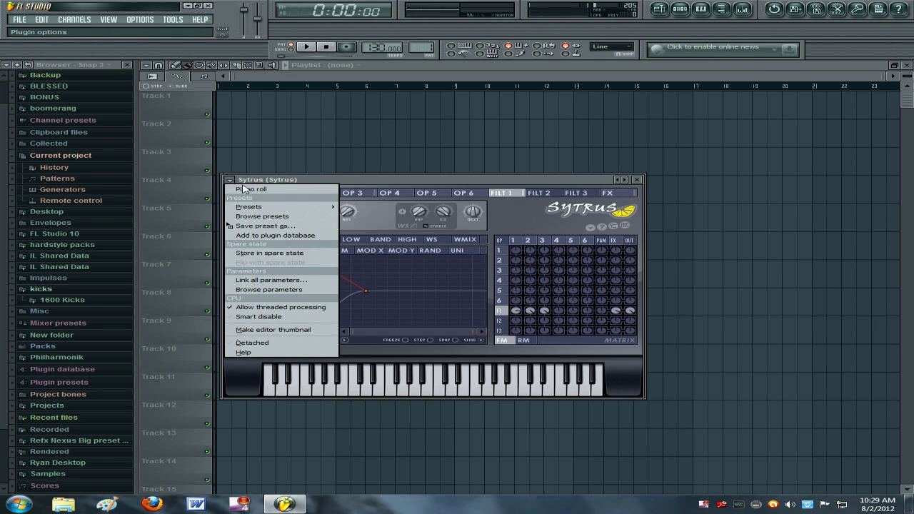
click(247, 188)
drag(163, 267, 162, 236)
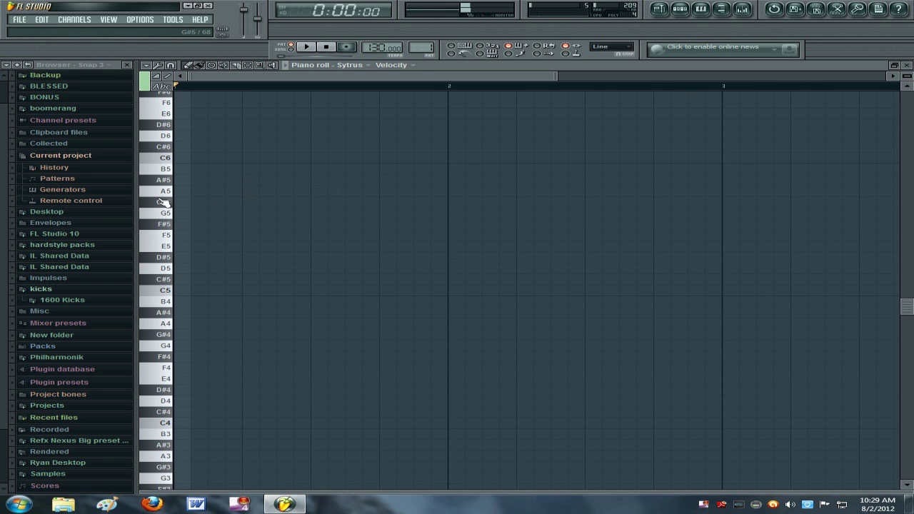
Open the Sytrus channel, load a preset from its list and play notes to audition it
key(F6)
click(370, 208)
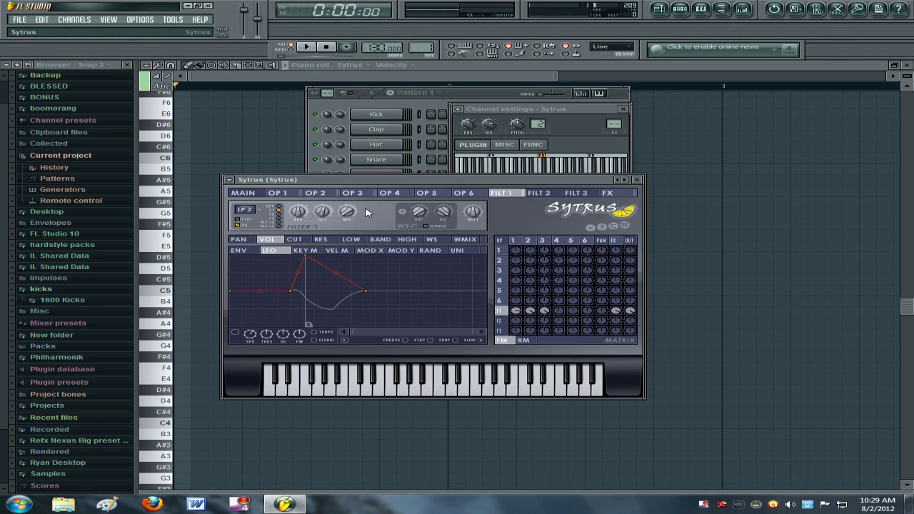
click(228, 180)
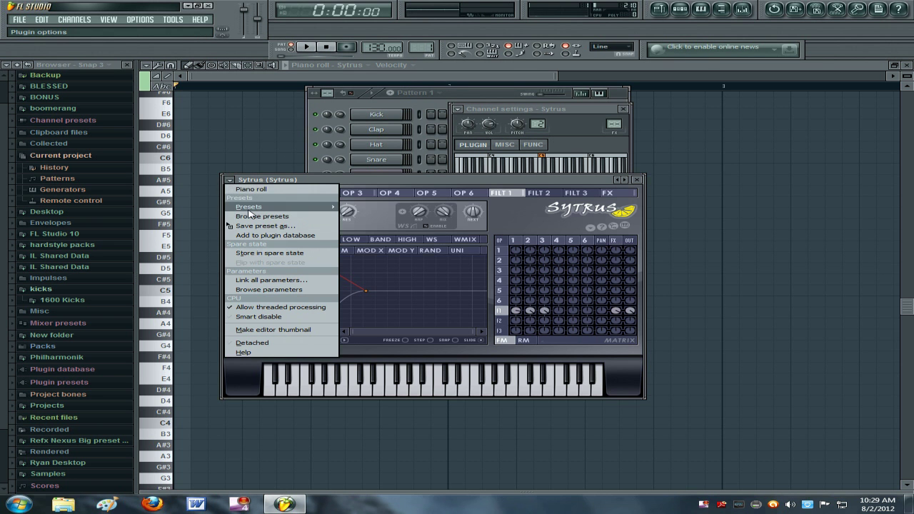
mouse_move(243, 209)
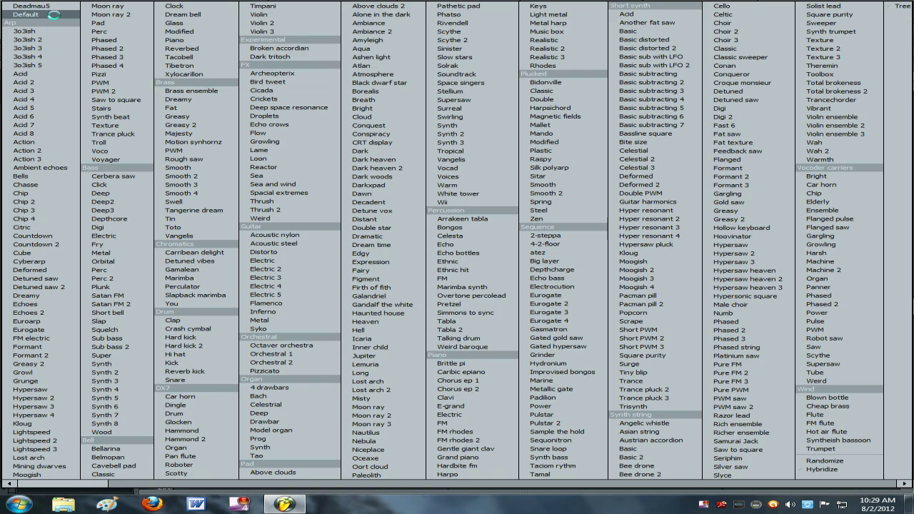
click(138, 39)
click(419, 391)
click(426, 389)
click(549, 385)
click(432, 385)
click(332, 386)
click(439, 386)
click(484, 385)
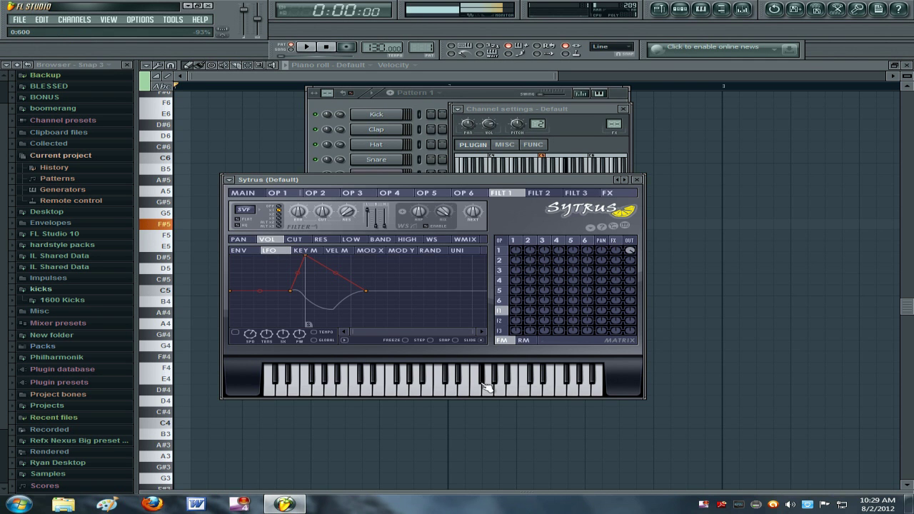
click(480, 386)
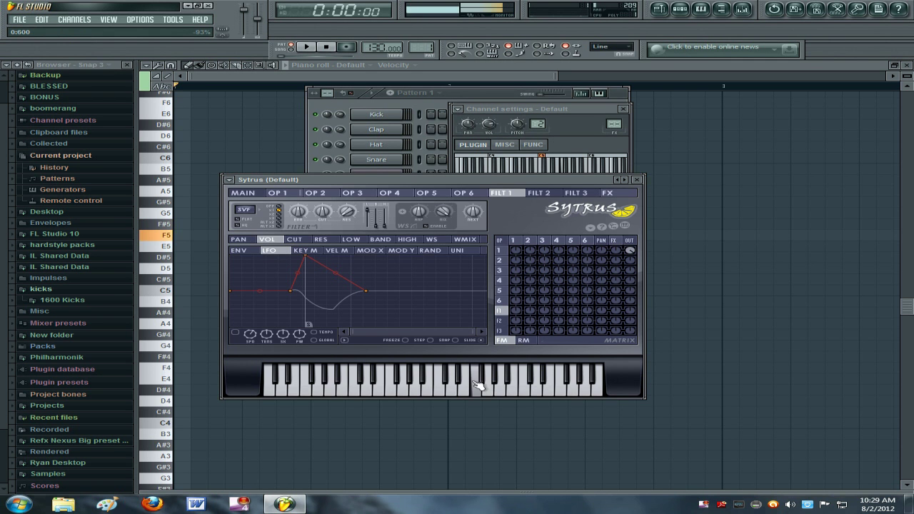
Load the Deadmau5 preset into Sytrus and play a rising run of notes
click(20, 19)
mouse_move(41, 19)
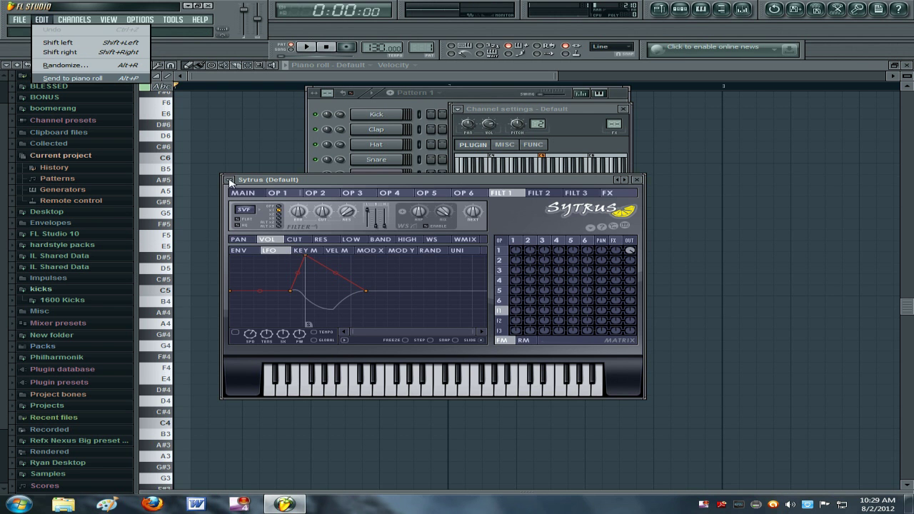
click(229, 179)
click(229, 179)
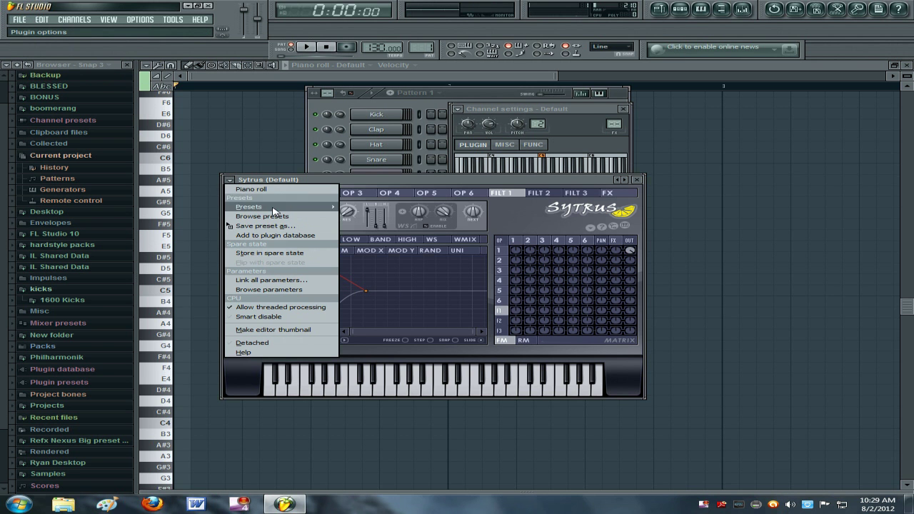
mouse_move(271, 212)
click(500, 375)
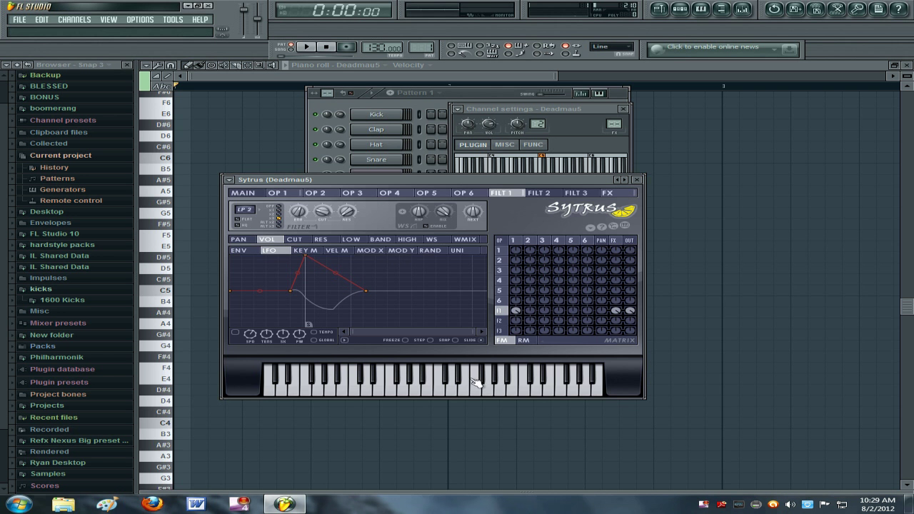
click(469, 383)
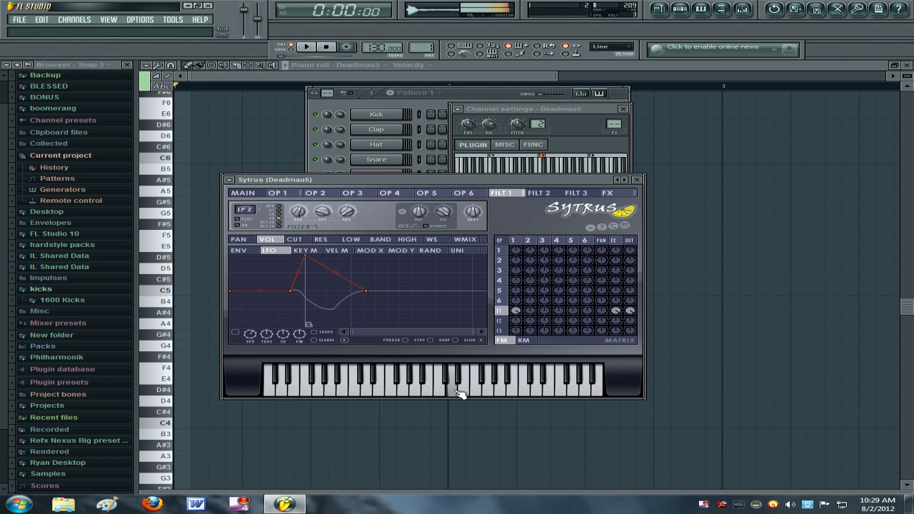
click(479, 384)
click(500, 386)
click(503, 393)
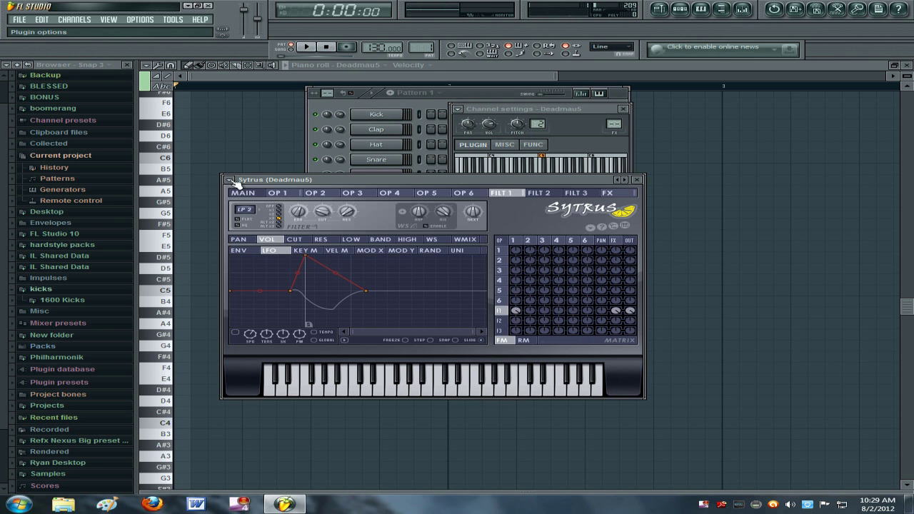
Load Sytrus's Default preset back from the preset list and play a B5 note
click(230, 183)
click(264, 209)
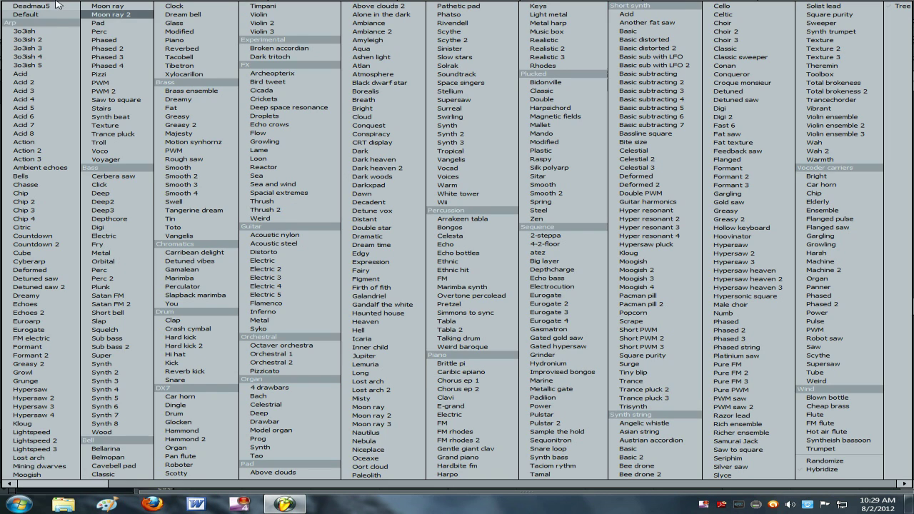
click(29, 15)
click(517, 388)
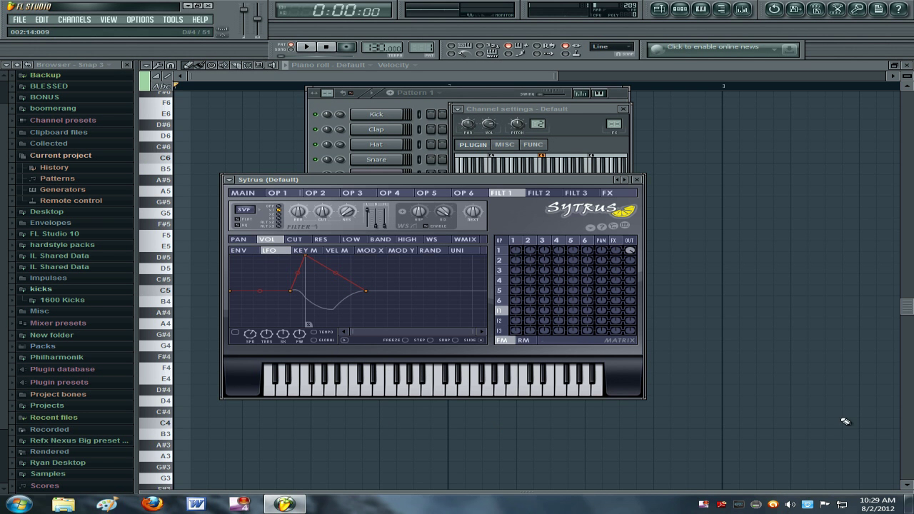
Reset the song position to the start and switch back to the Playlist
click(309, 84)
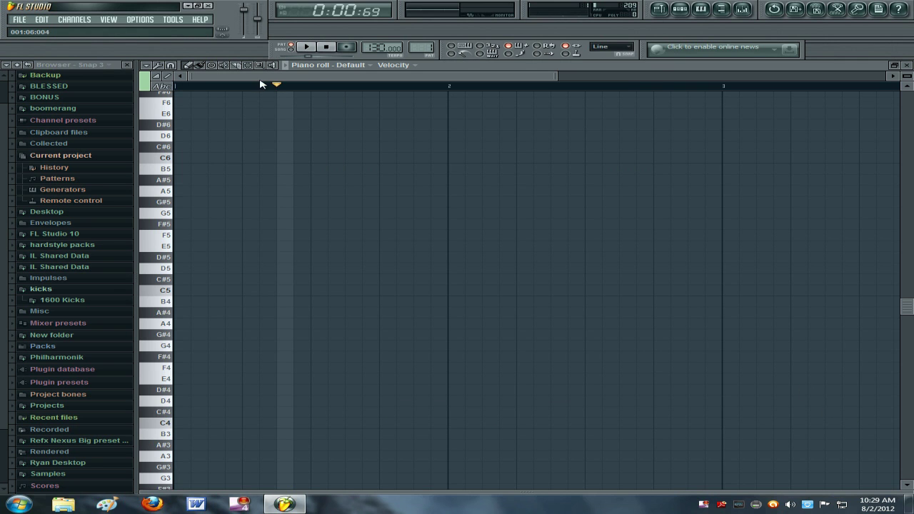
click(182, 86)
key(F5)
key(F5)
key(F5)
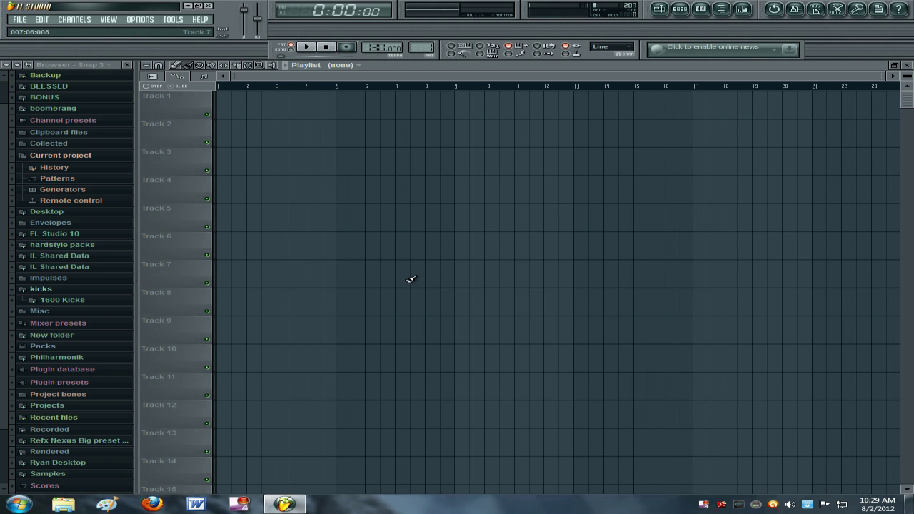
Change the Default channel's operator 1 waveform and play a run of notes to hear it
key(F6)
click(374, 206)
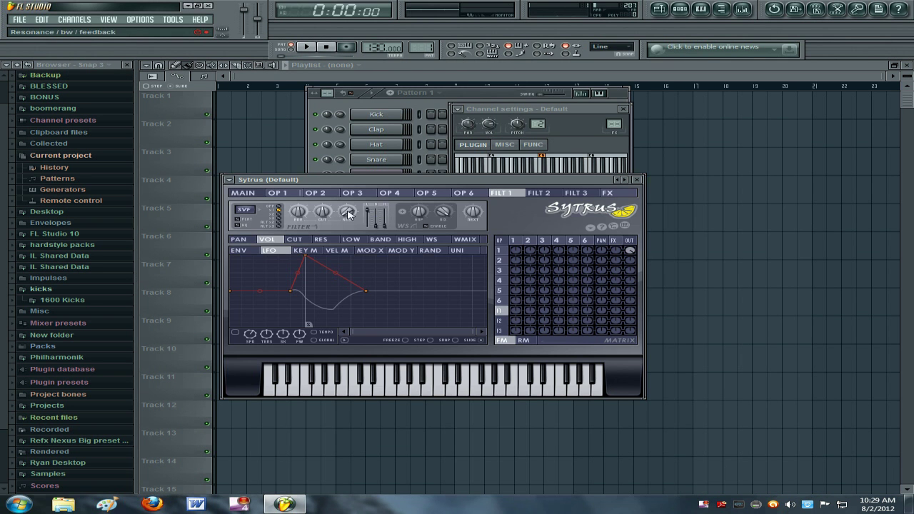
click(278, 193)
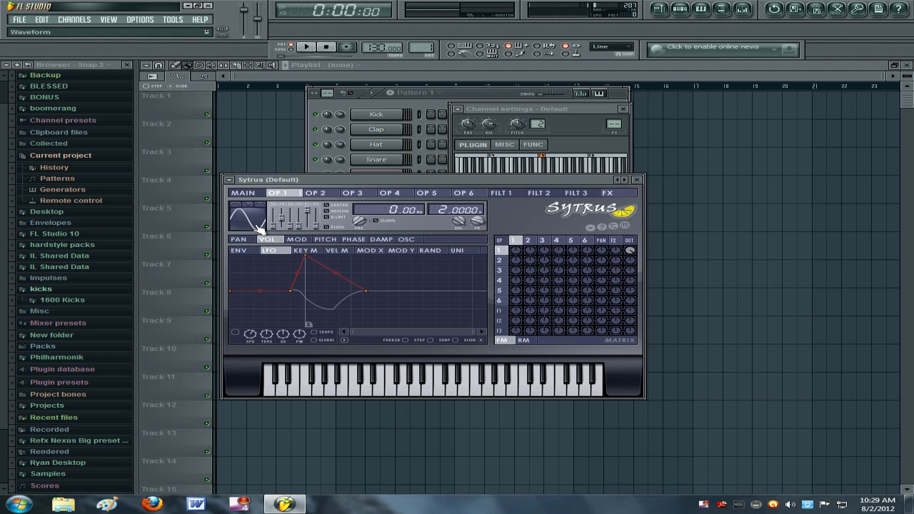
click(258, 225)
key(space)
key(space)
drag(337, 389, 502, 387)
Give operator 2 a saw-like waveform and play a run of notes to hear it
click(321, 194)
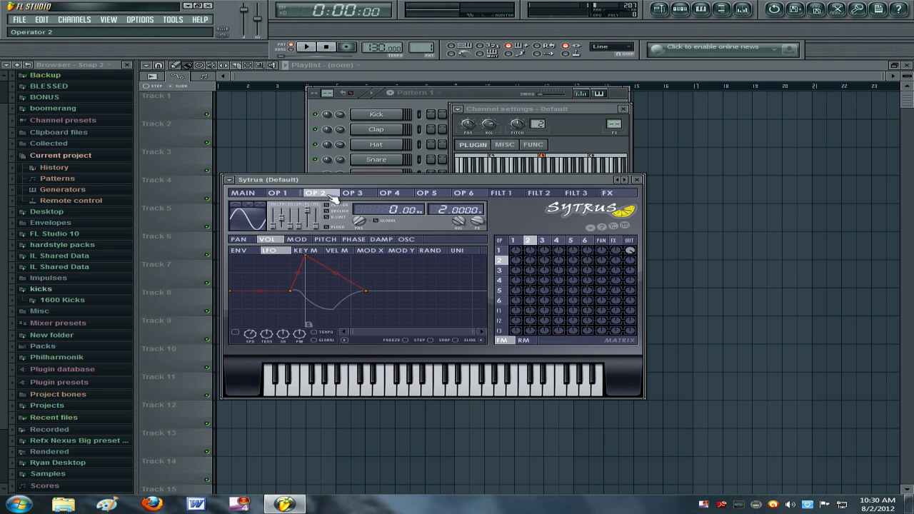
click(255, 223)
key(space)
drag(372, 389, 506, 389)
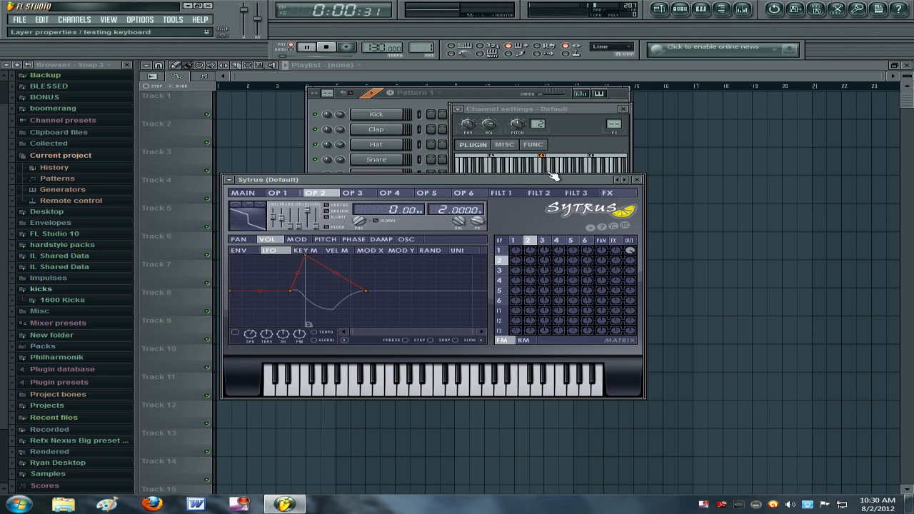
Close Sytrus, stop playback, close the Default settings, then open and close 3xOsc's settings
click(637, 179)
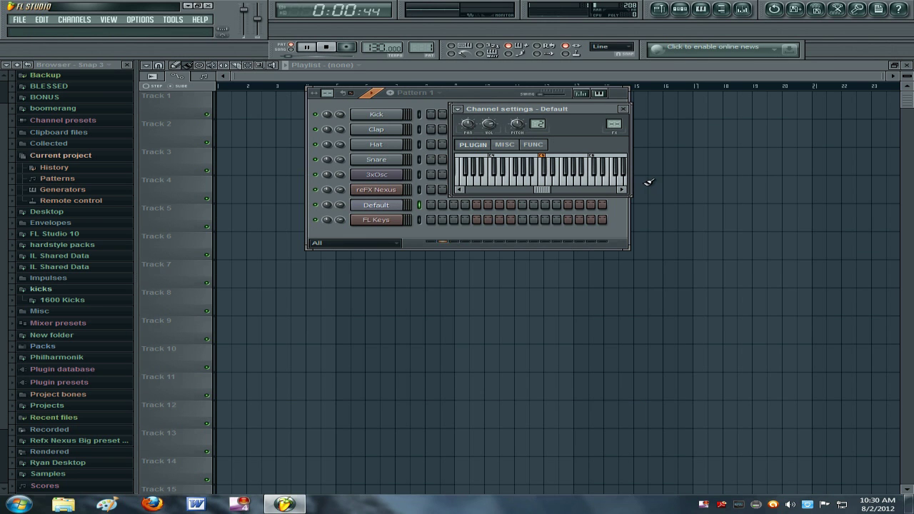
click(326, 47)
click(624, 109)
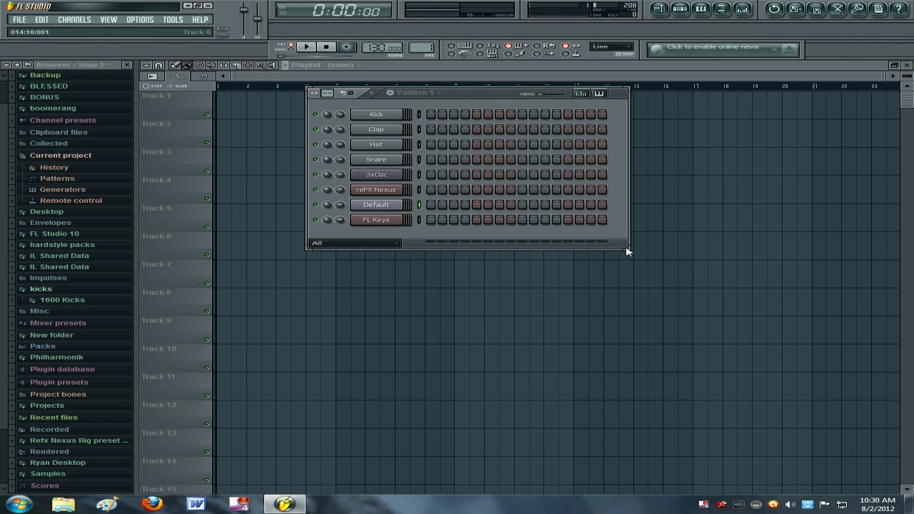
drag(631, 252, 638, 359)
click(364, 176)
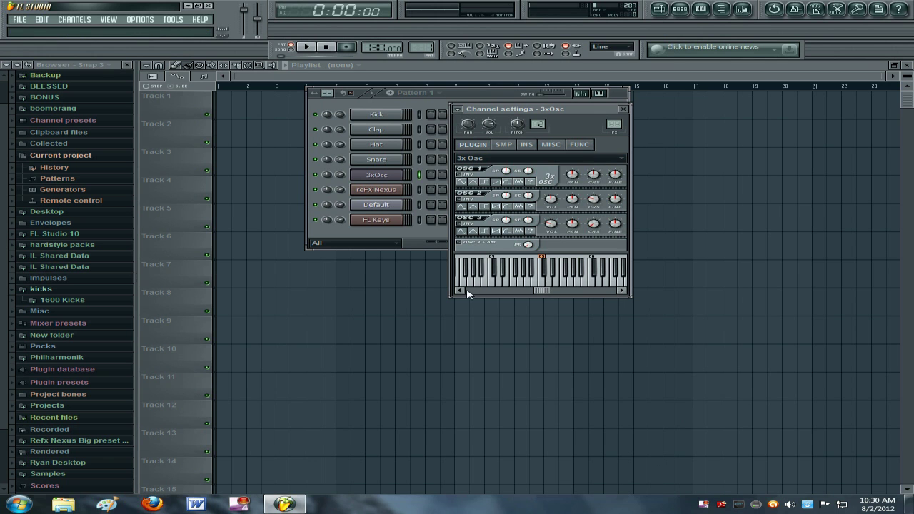
click(623, 108)
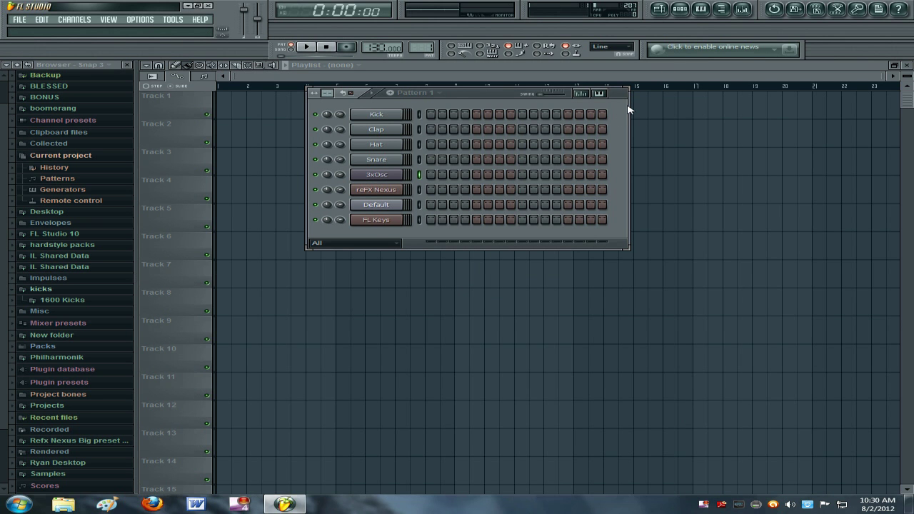